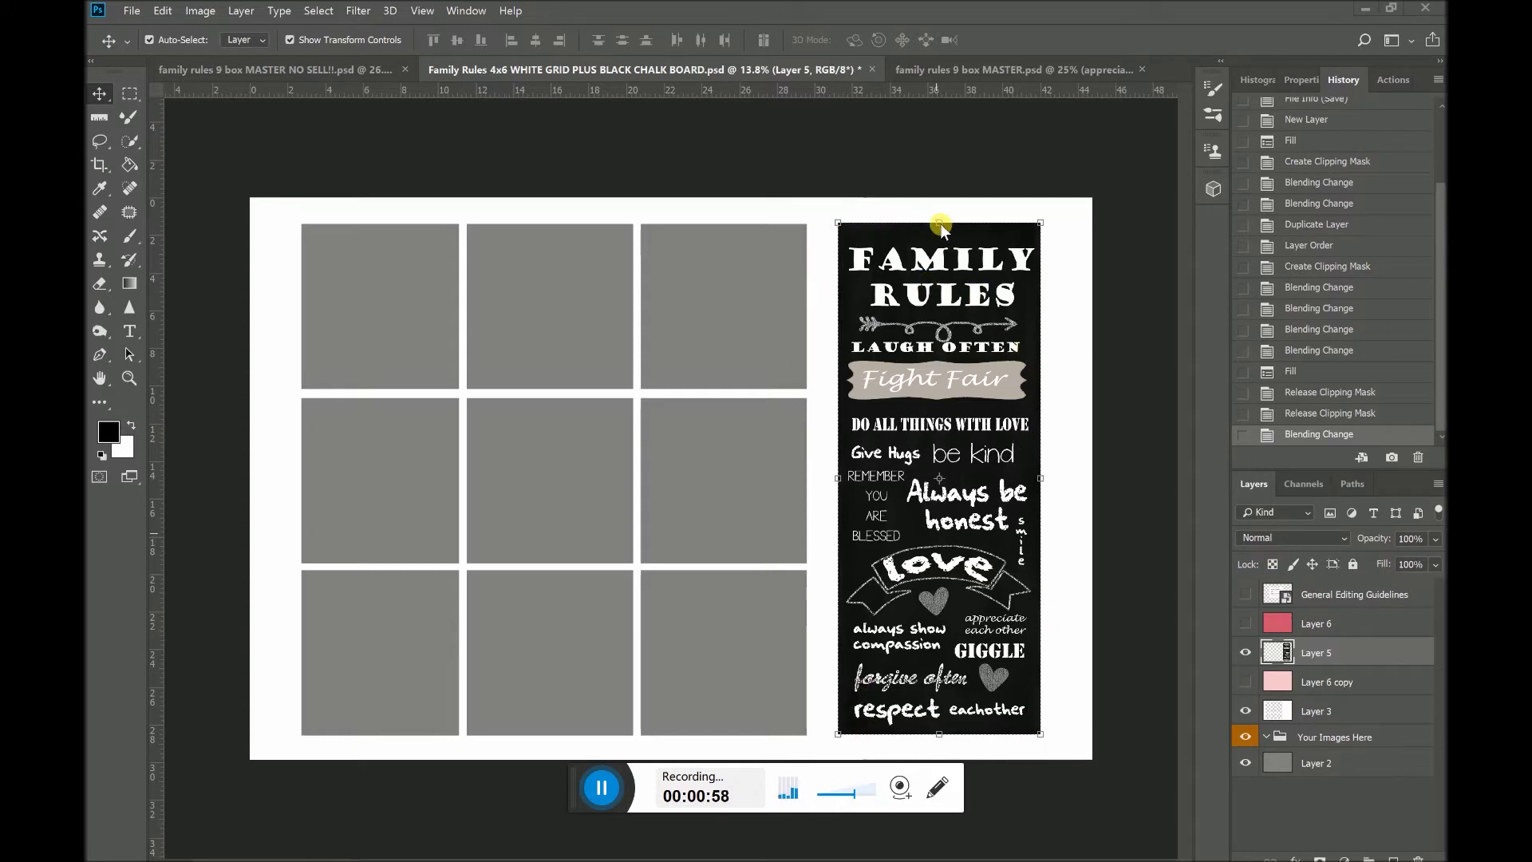
click(1247, 654)
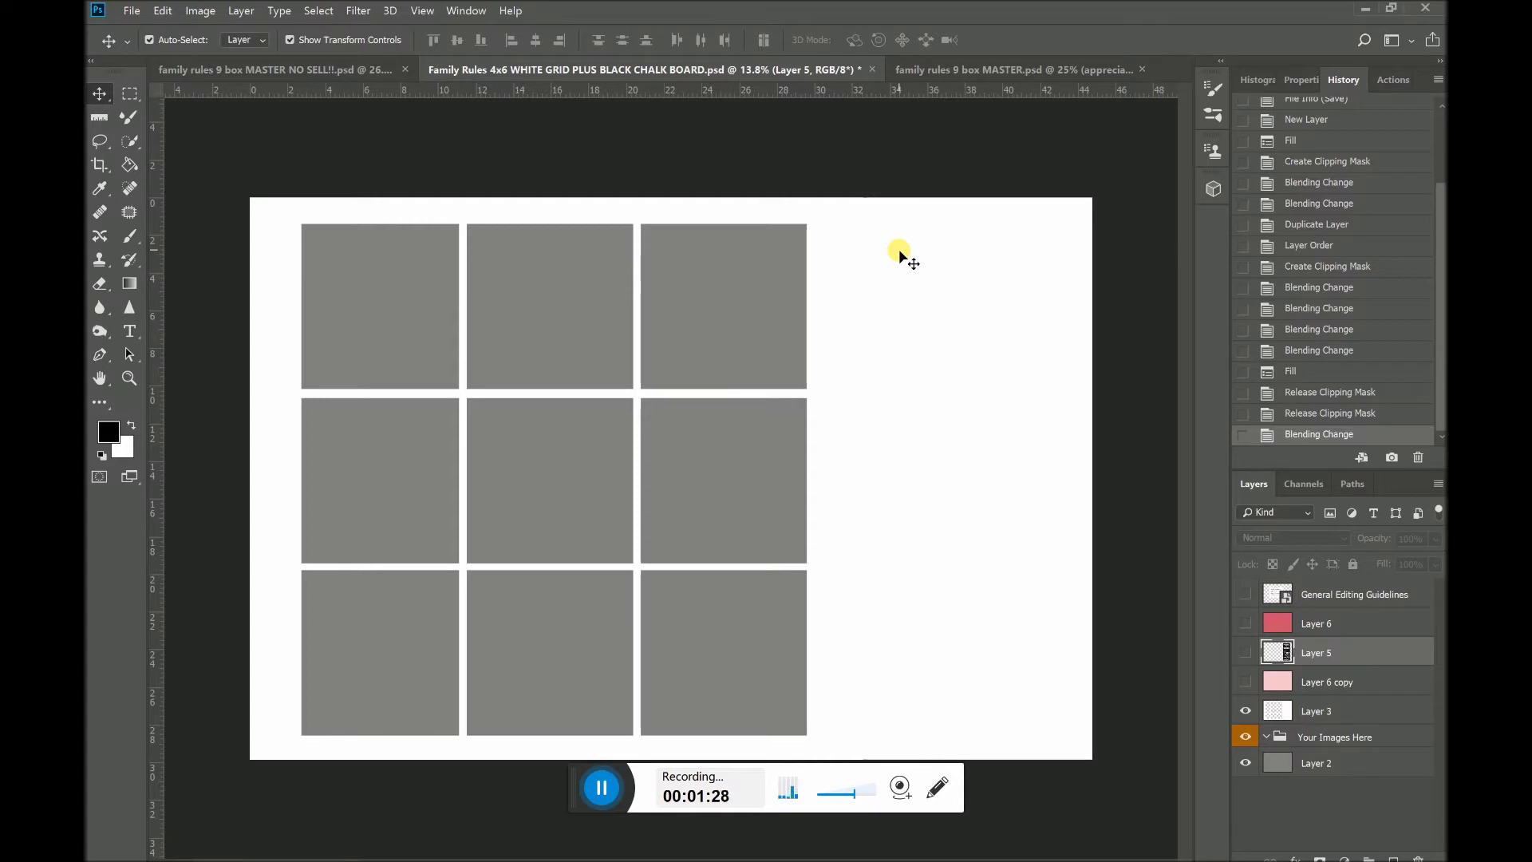
click(1246, 653)
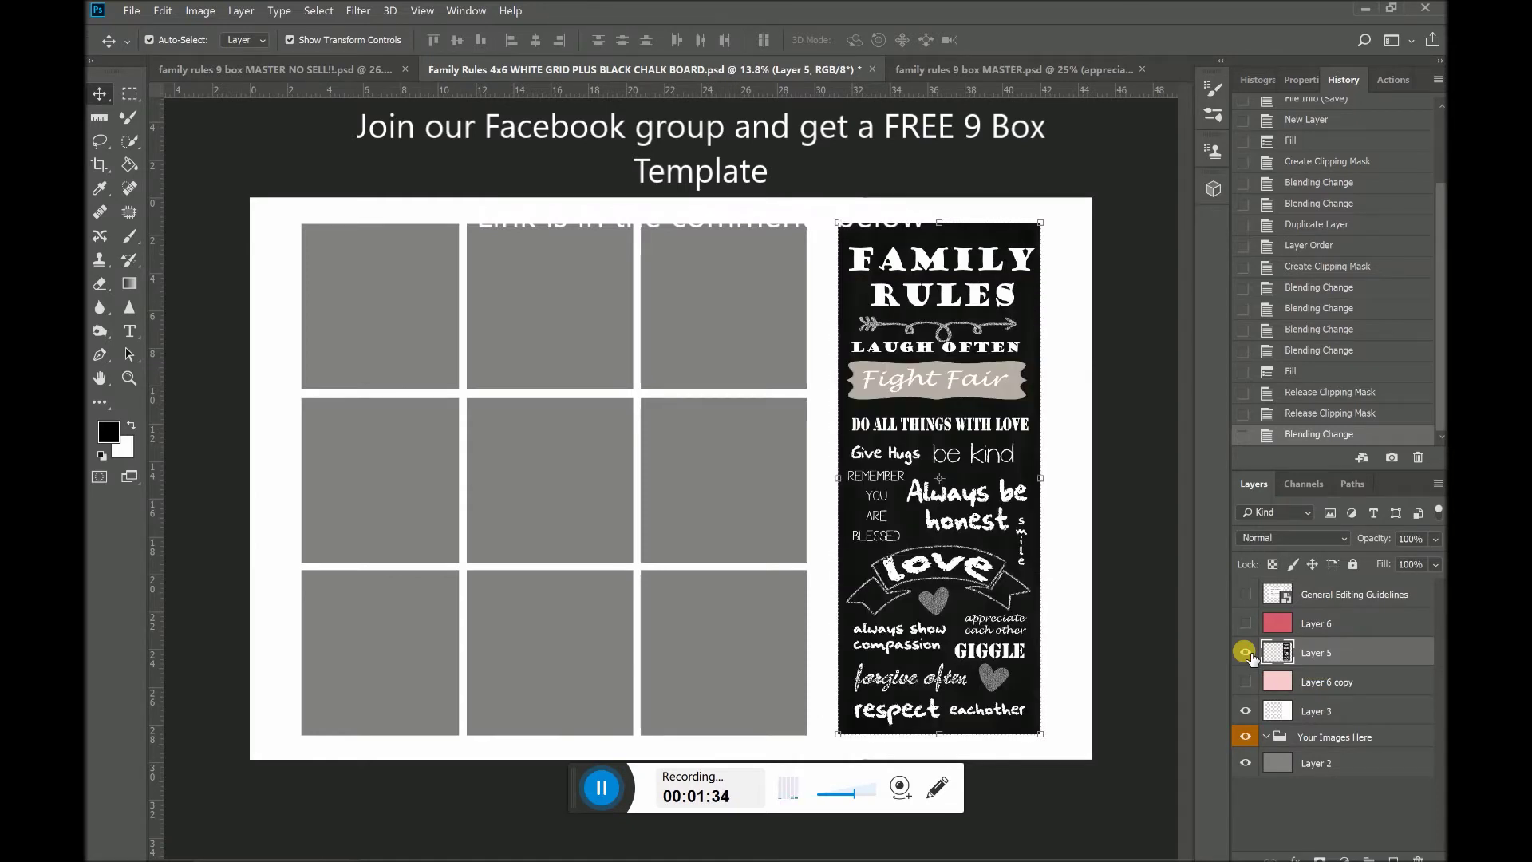
click(1246, 653)
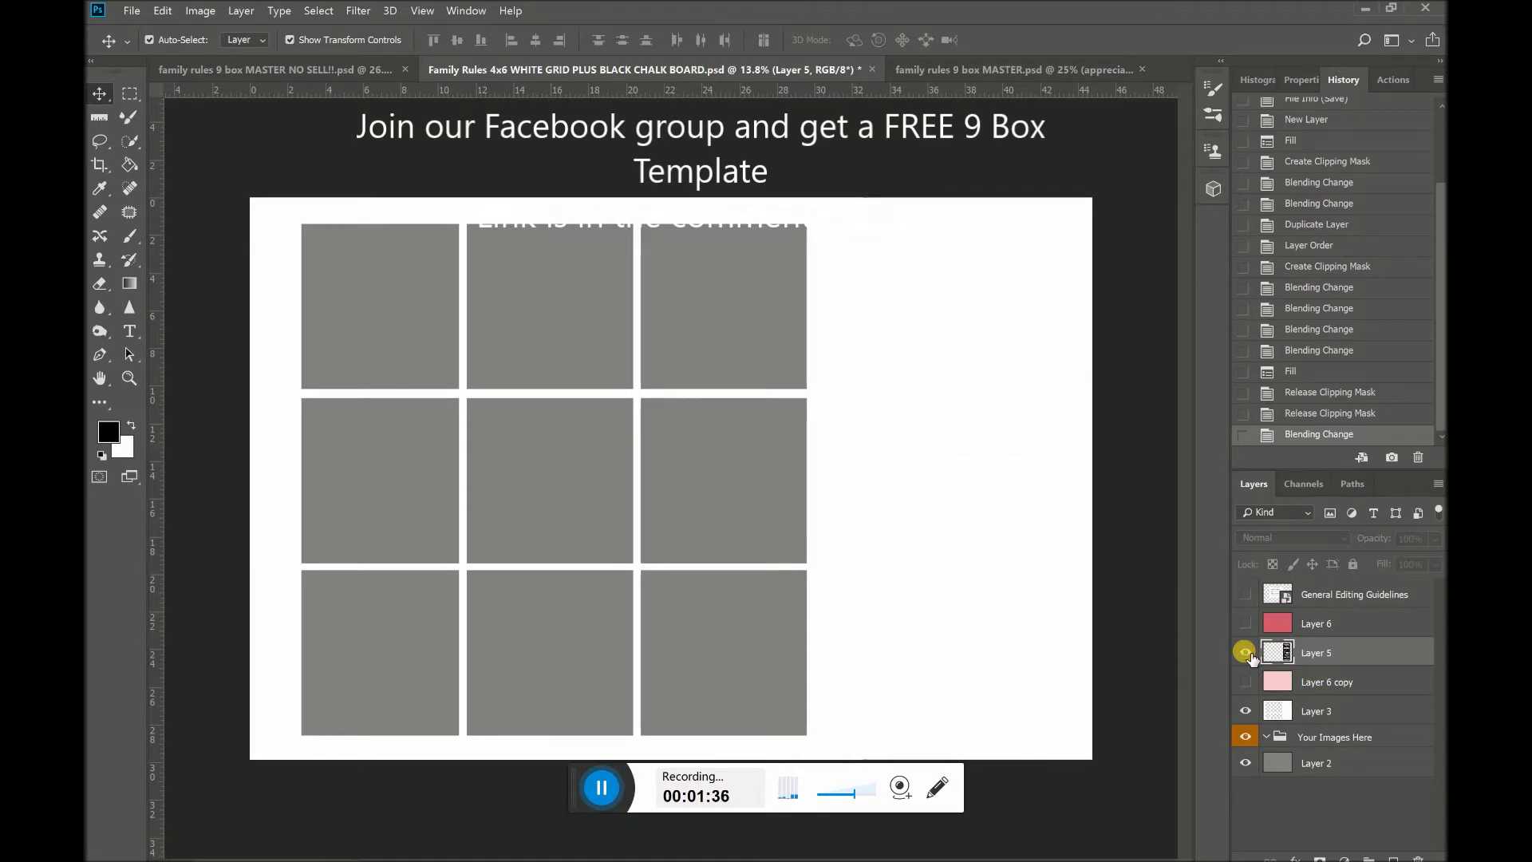
click(1245, 653)
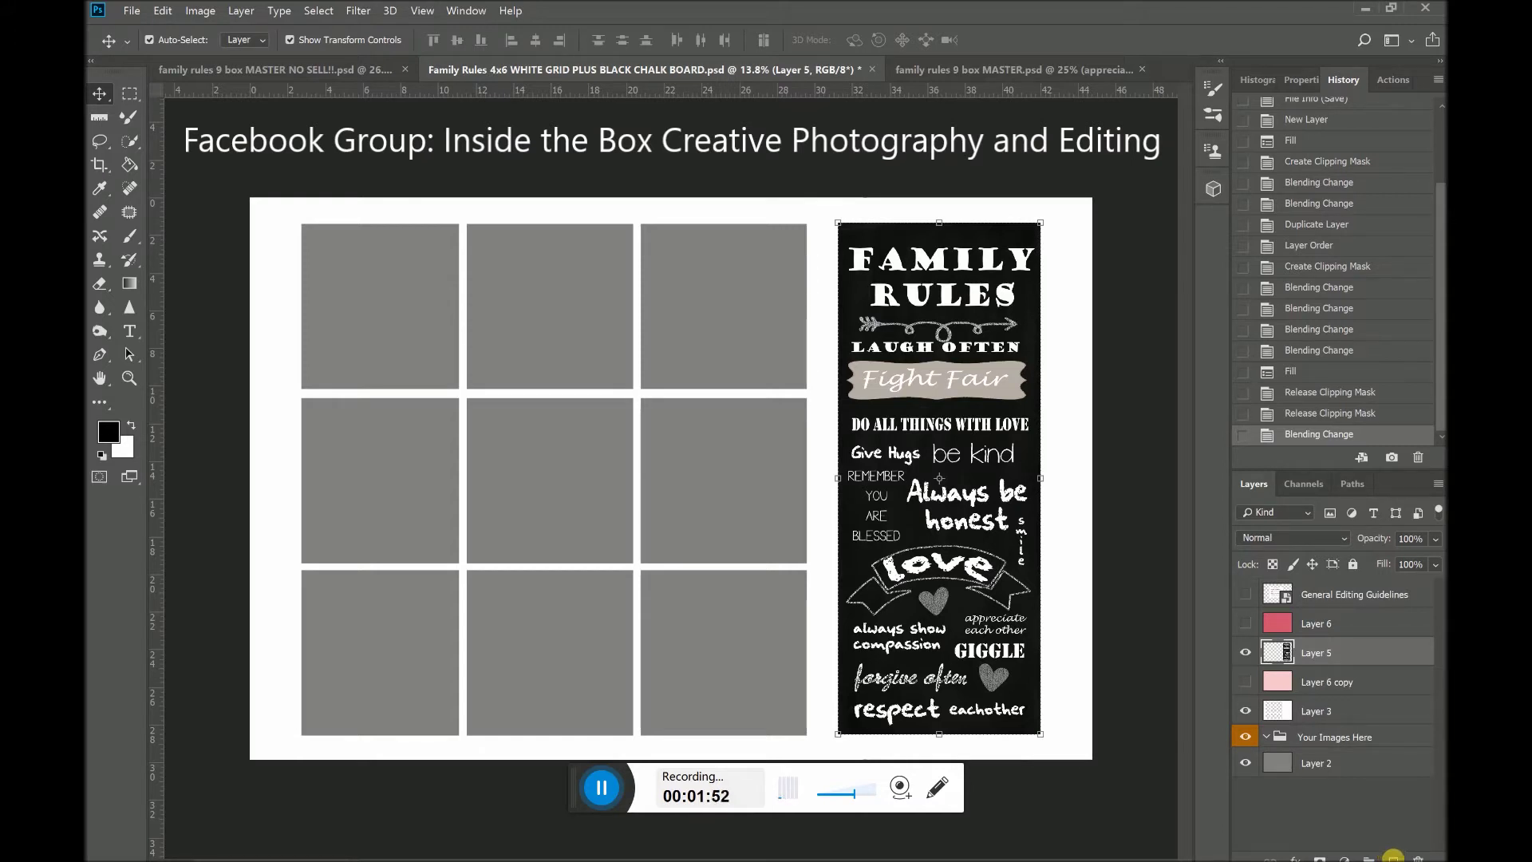
Step: Add a new Layer 7 above Layer 5 and fill it with hot pink d04eb6
click(1393, 857)
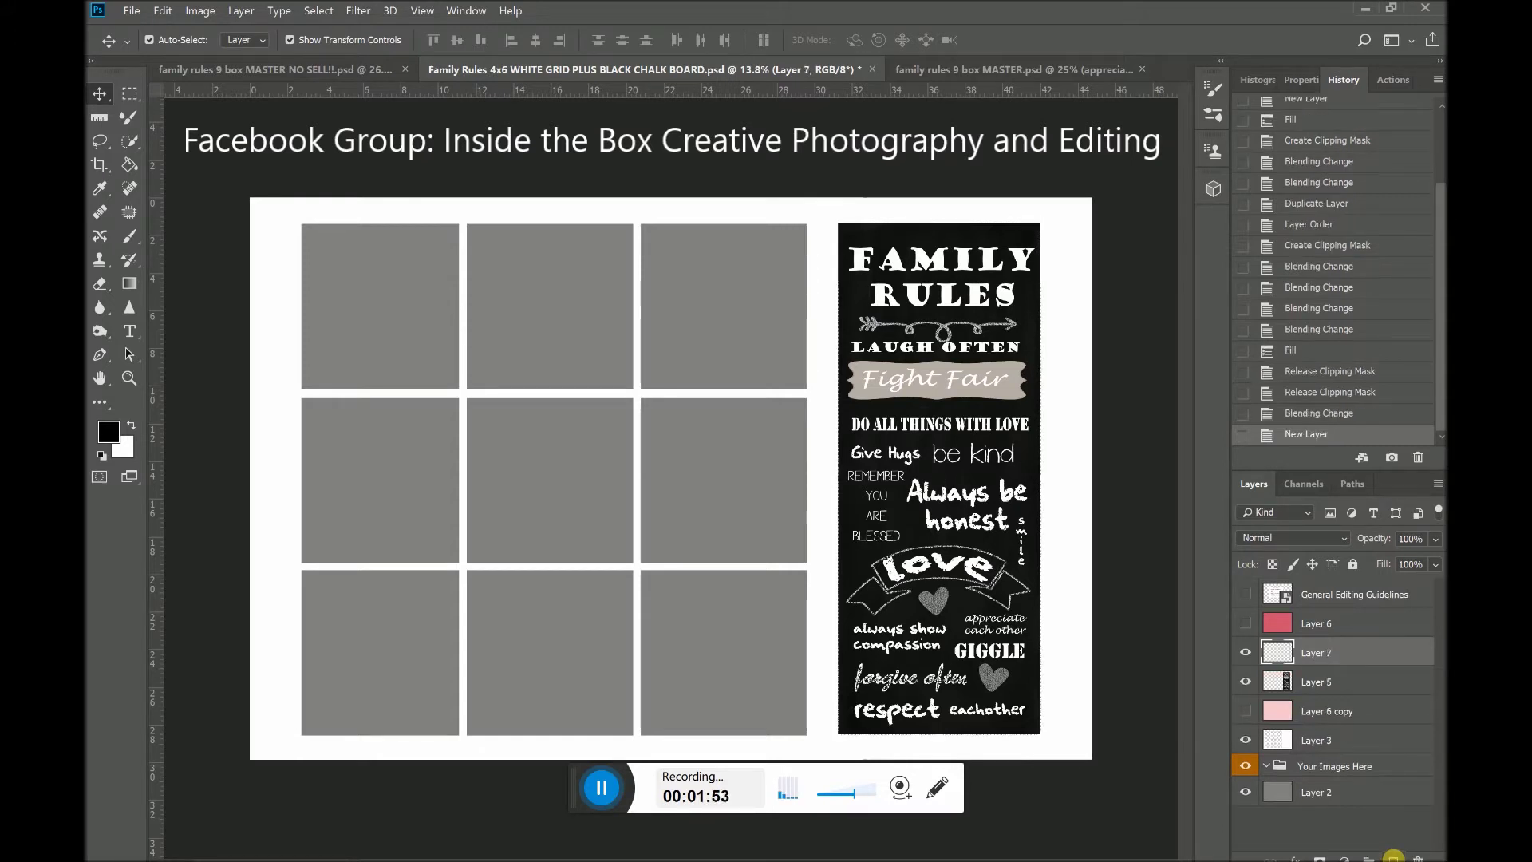
click(169, 12)
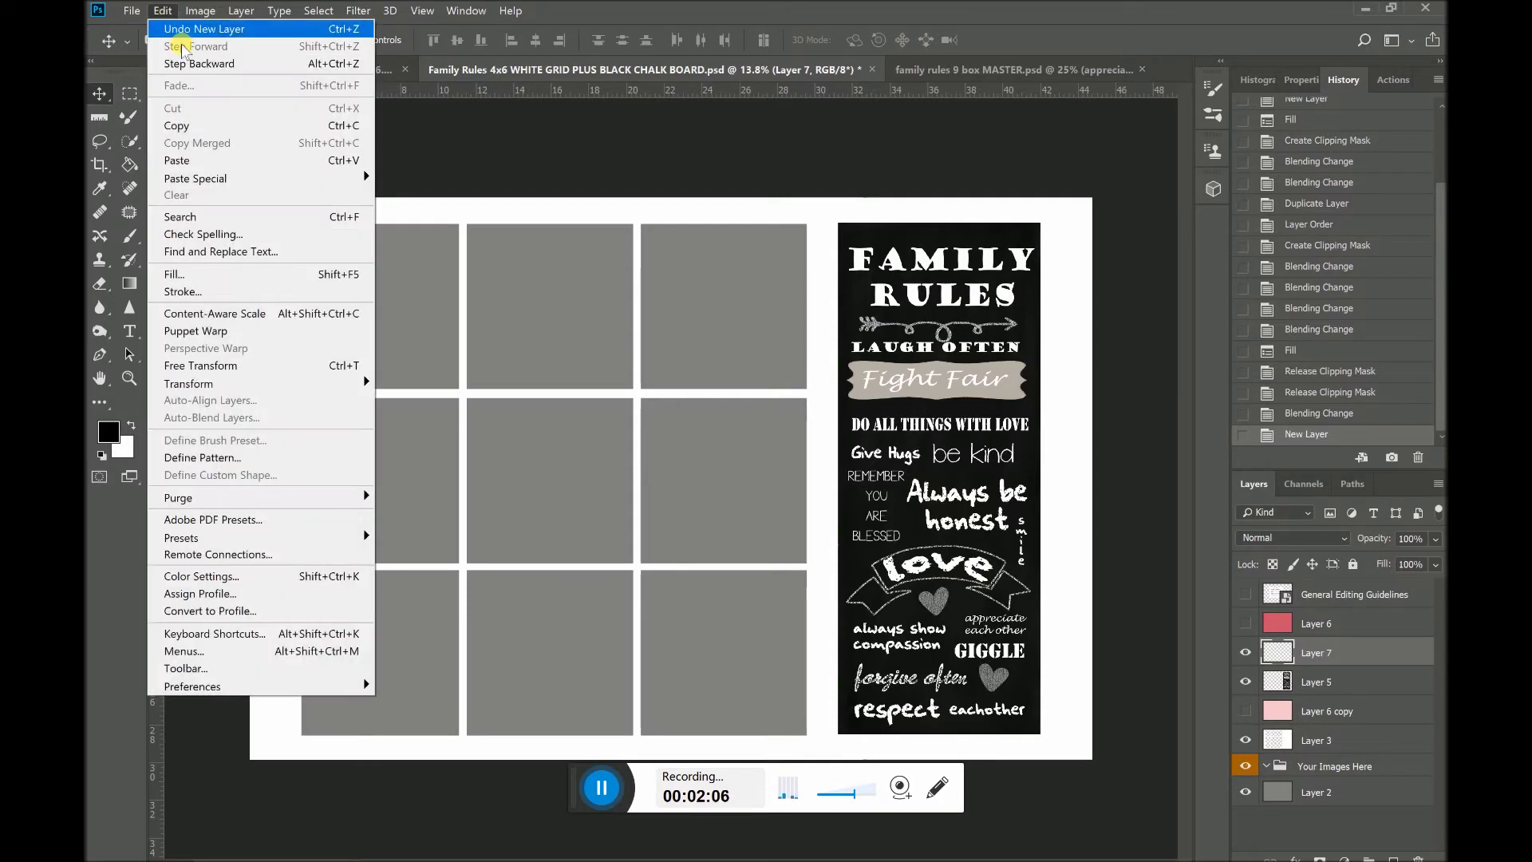
click(250, 274)
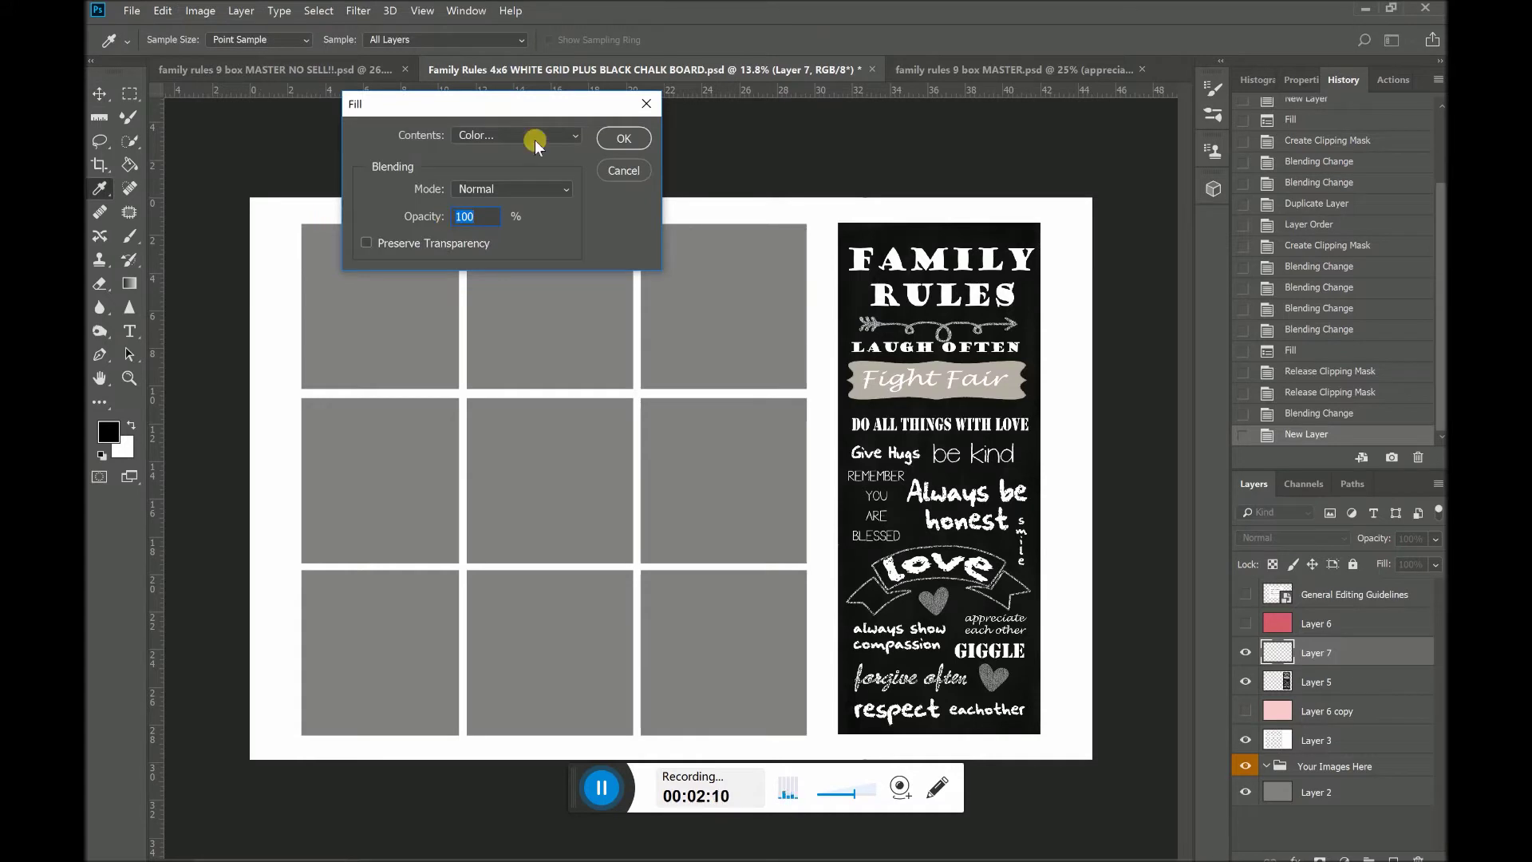
click(541, 134)
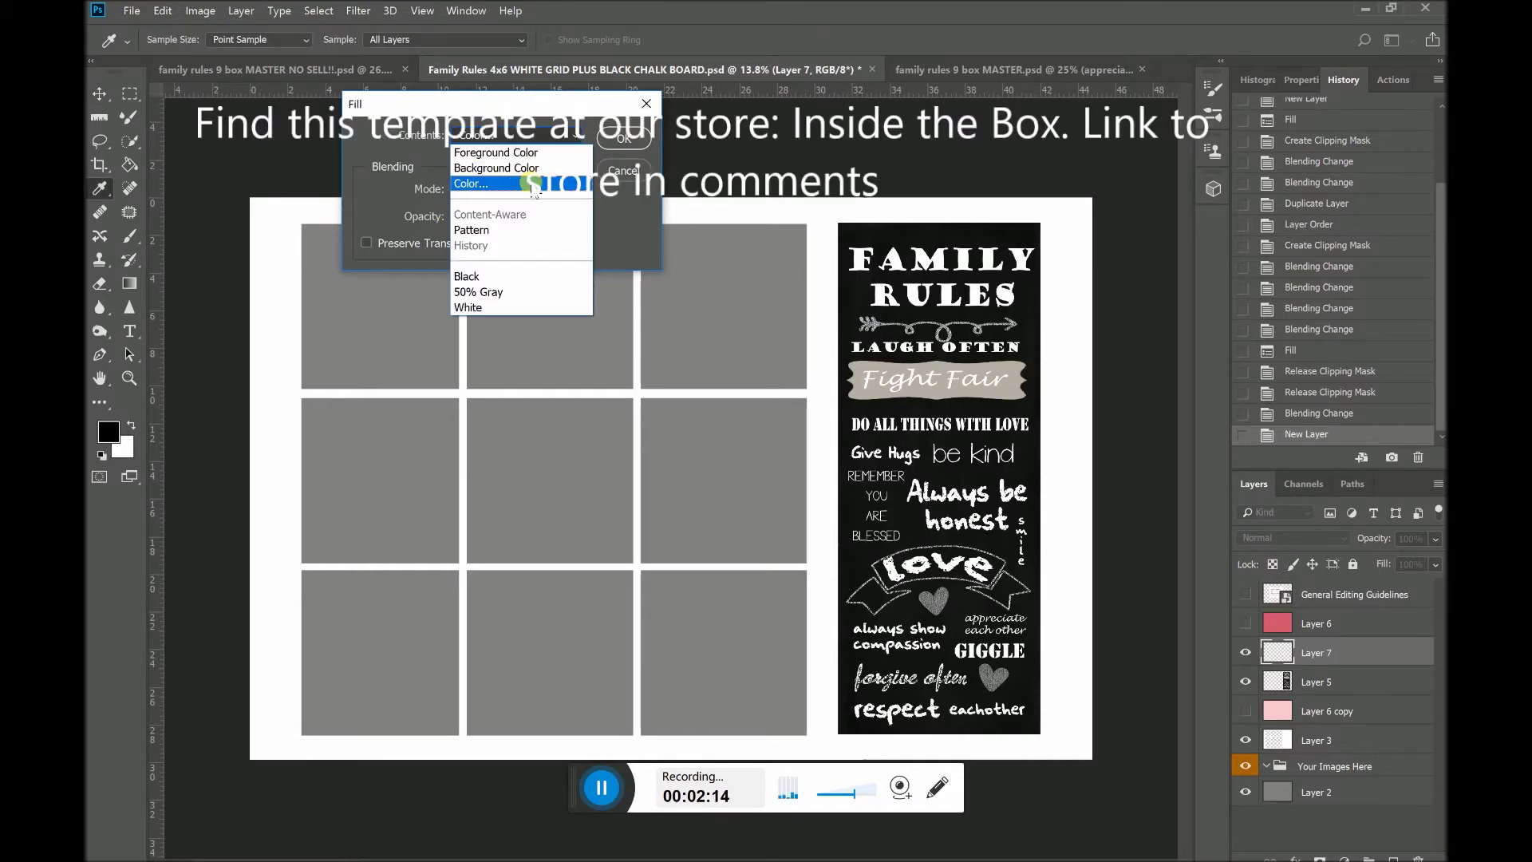
click(533, 184)
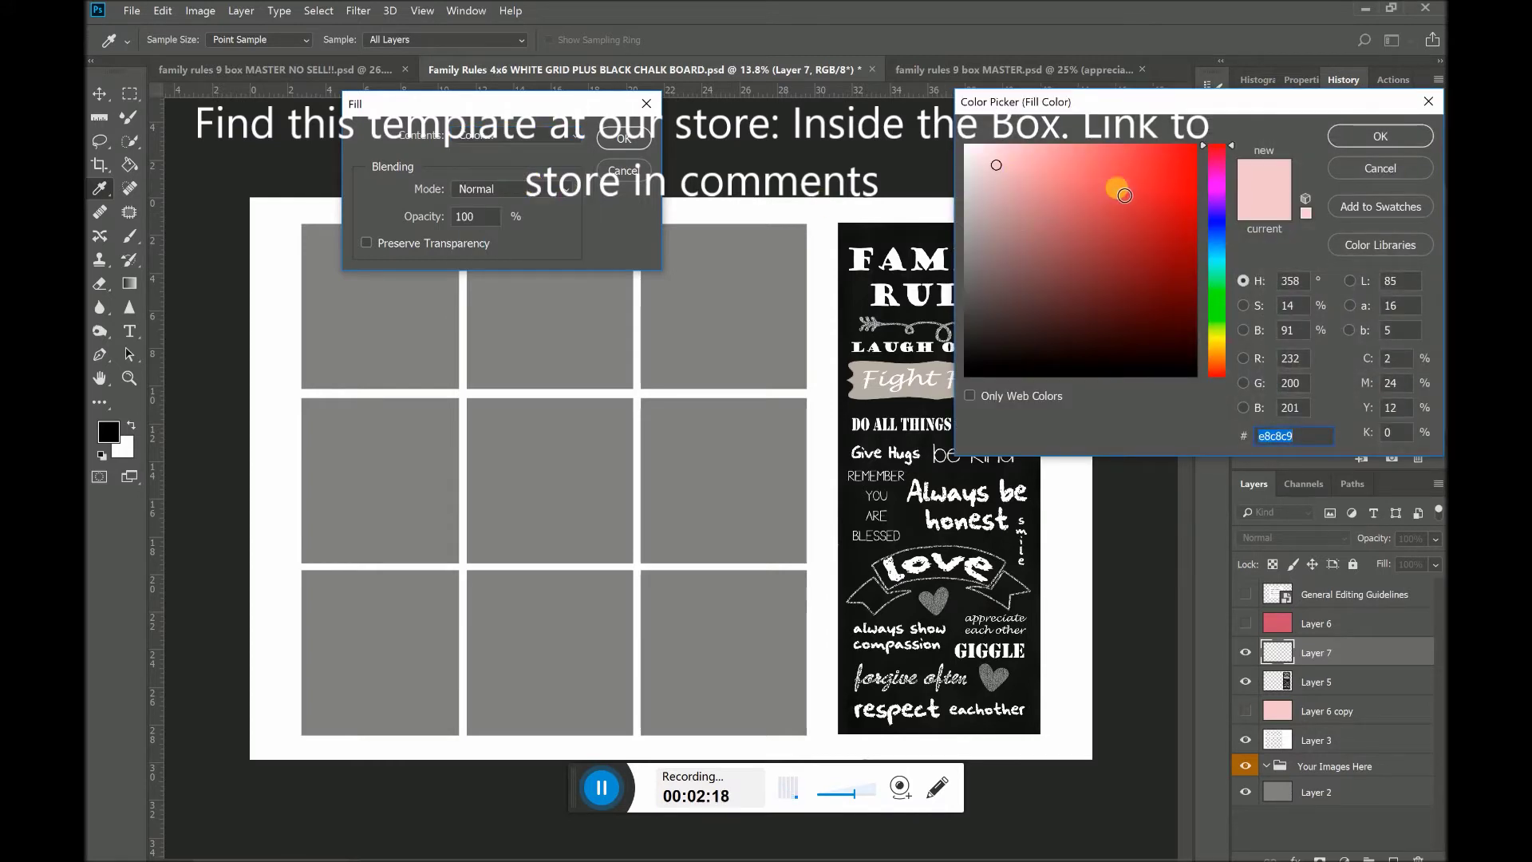
click(1221, 176)
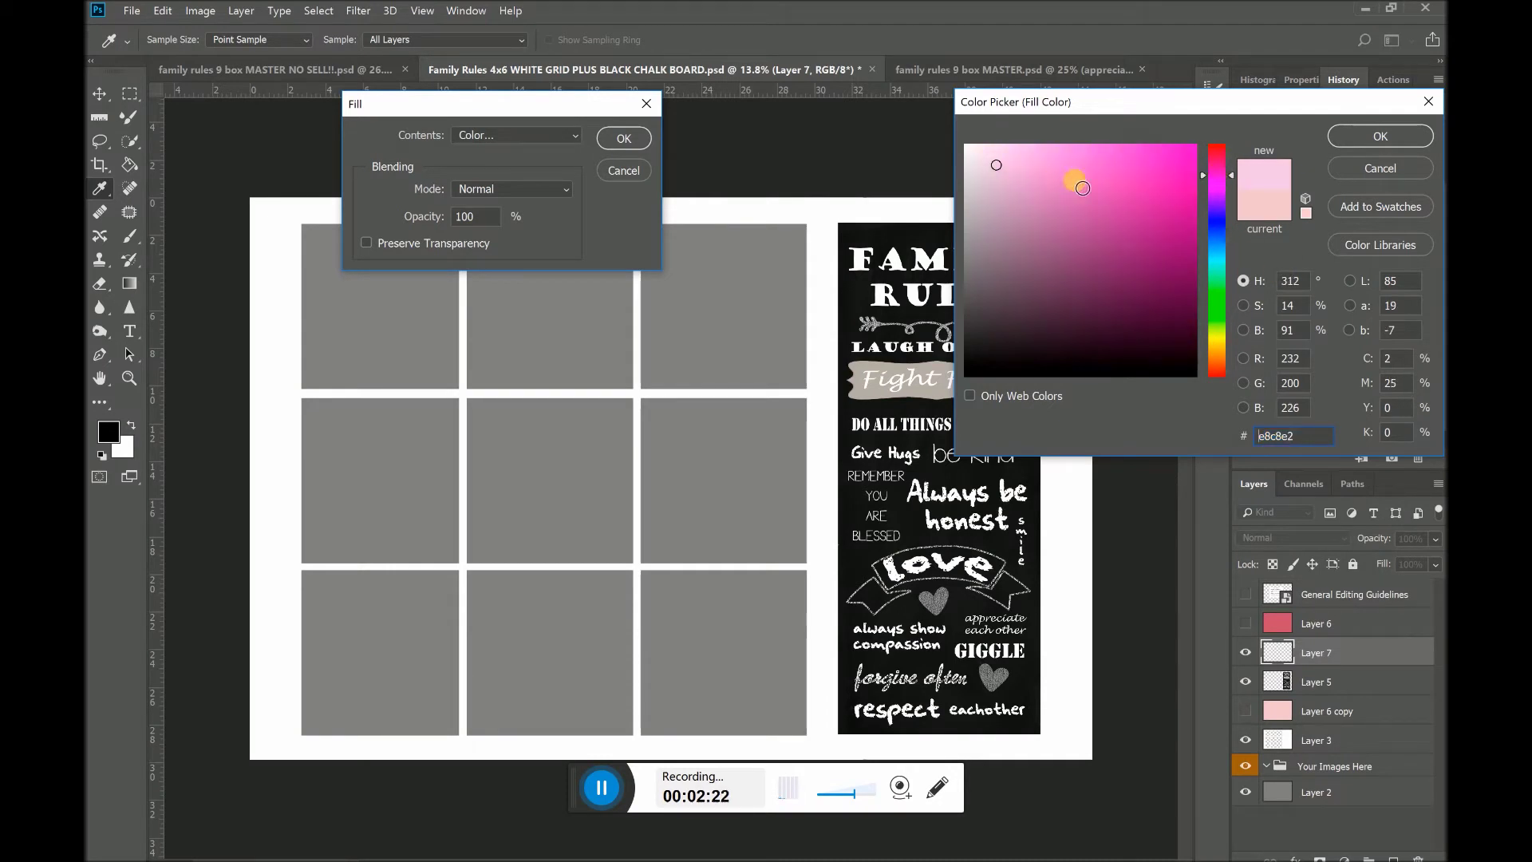
click(1110, 186)
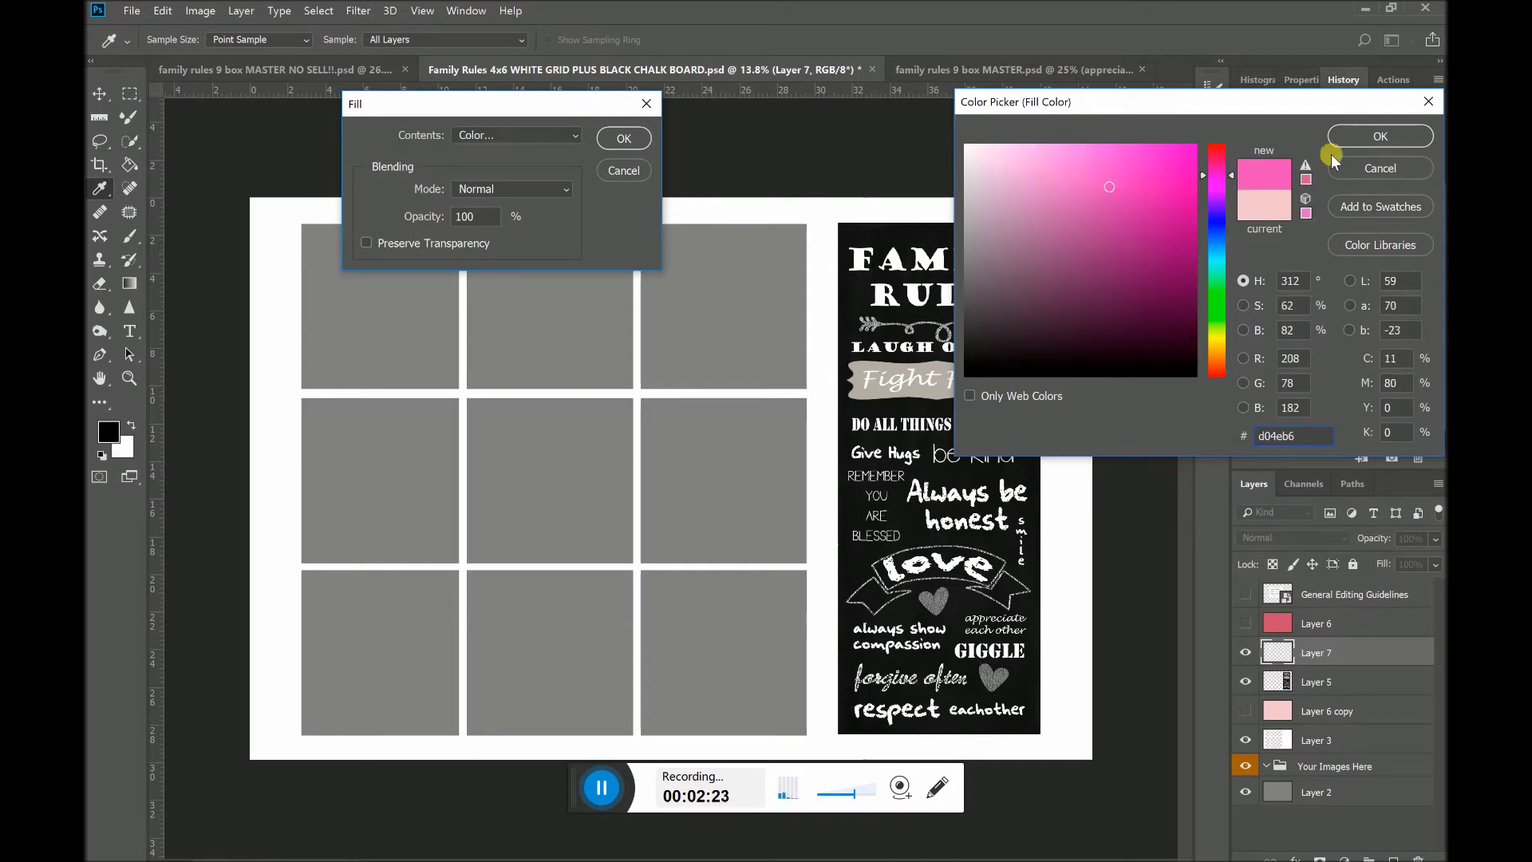
click(1381, 136)
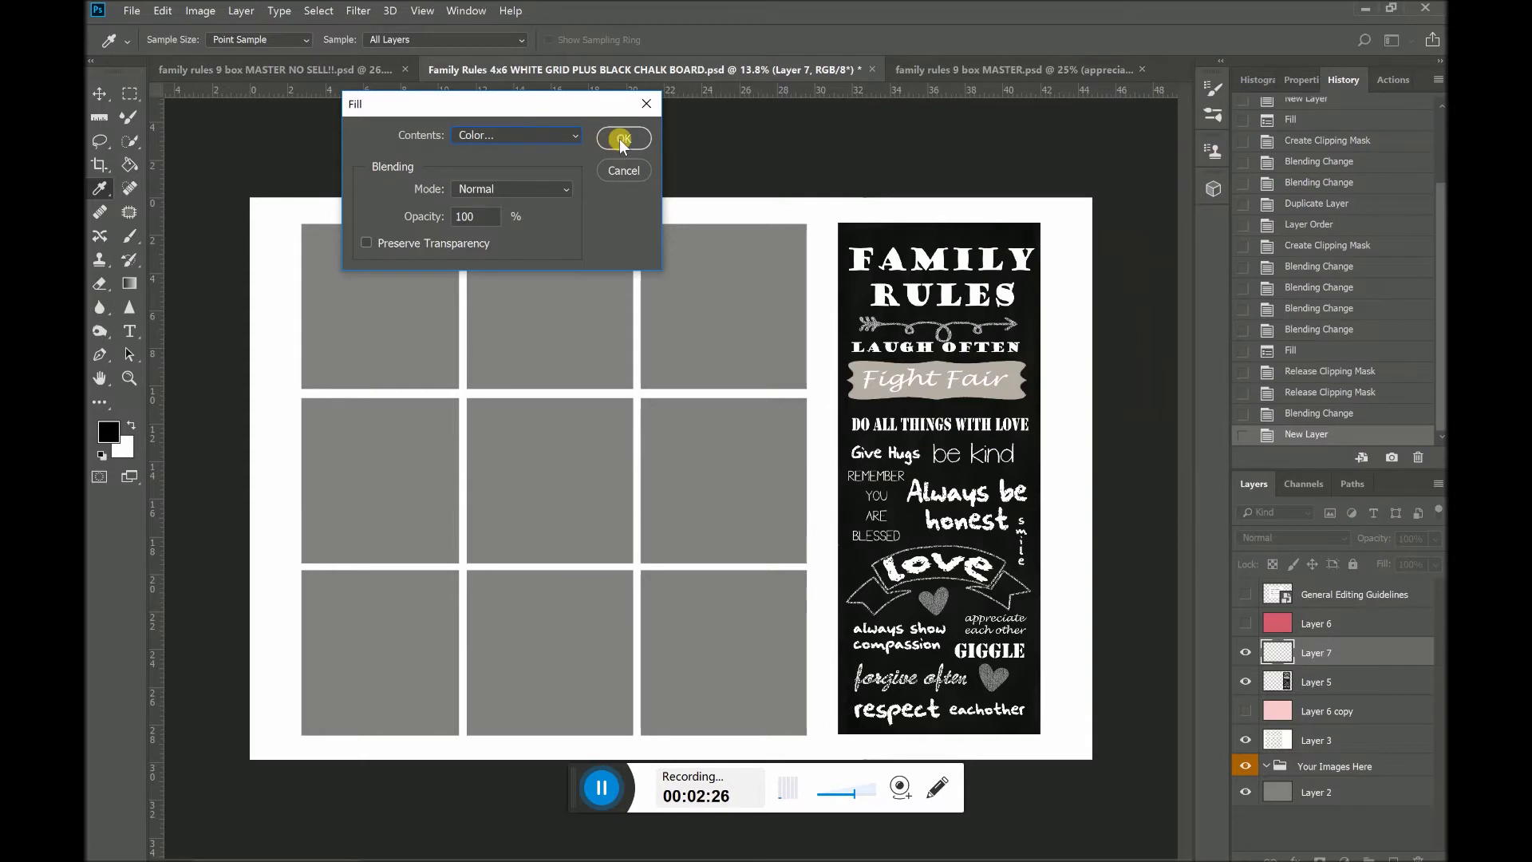
key(Escape)
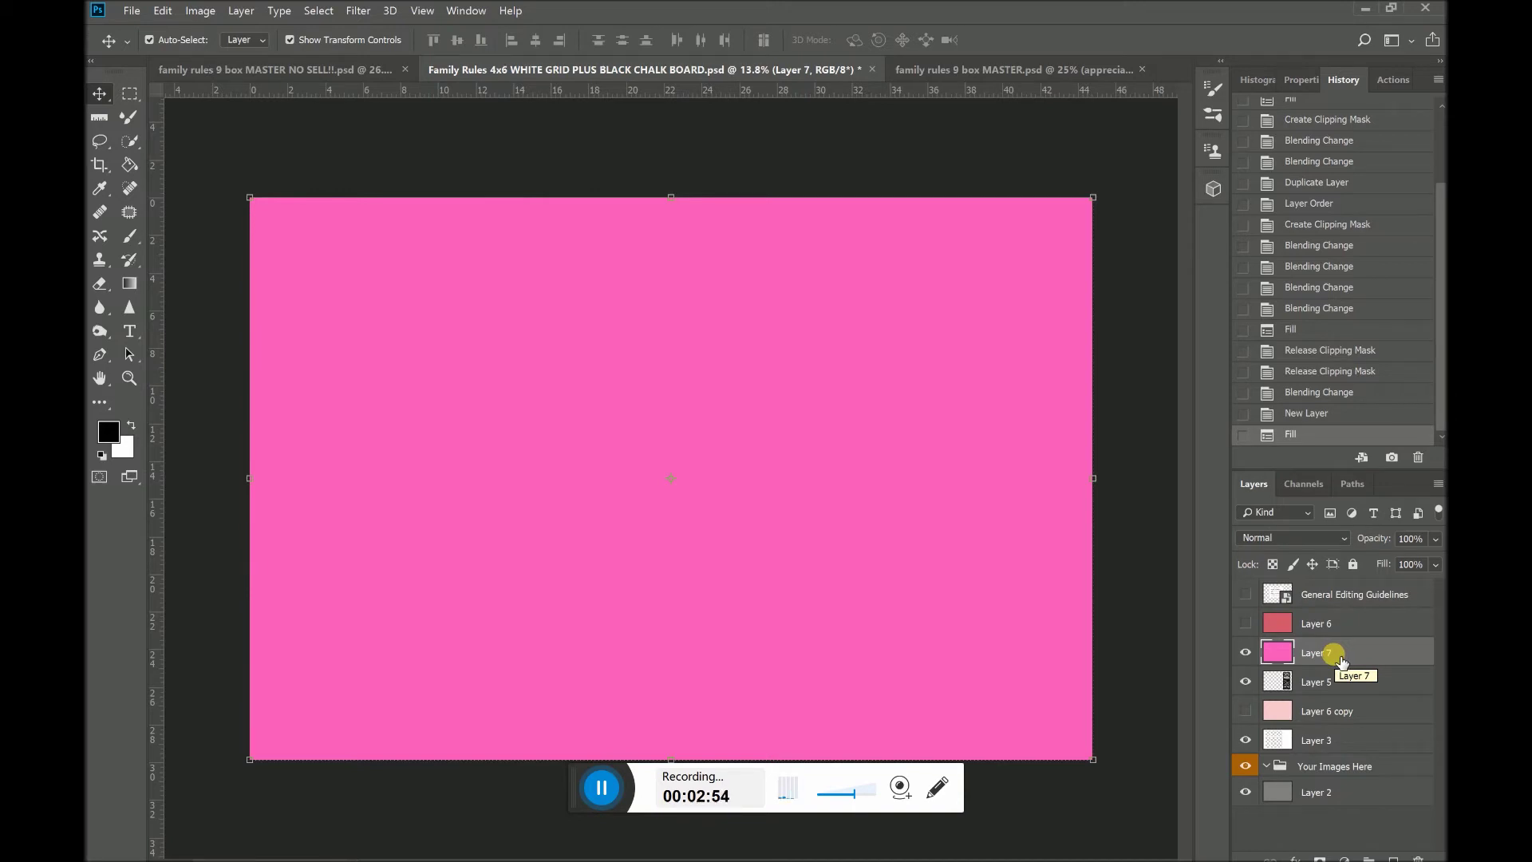
Step: Clip pink Layer 7 to the chalkboard's Layer 5 with a clipping mask
right_click(1334, 653)
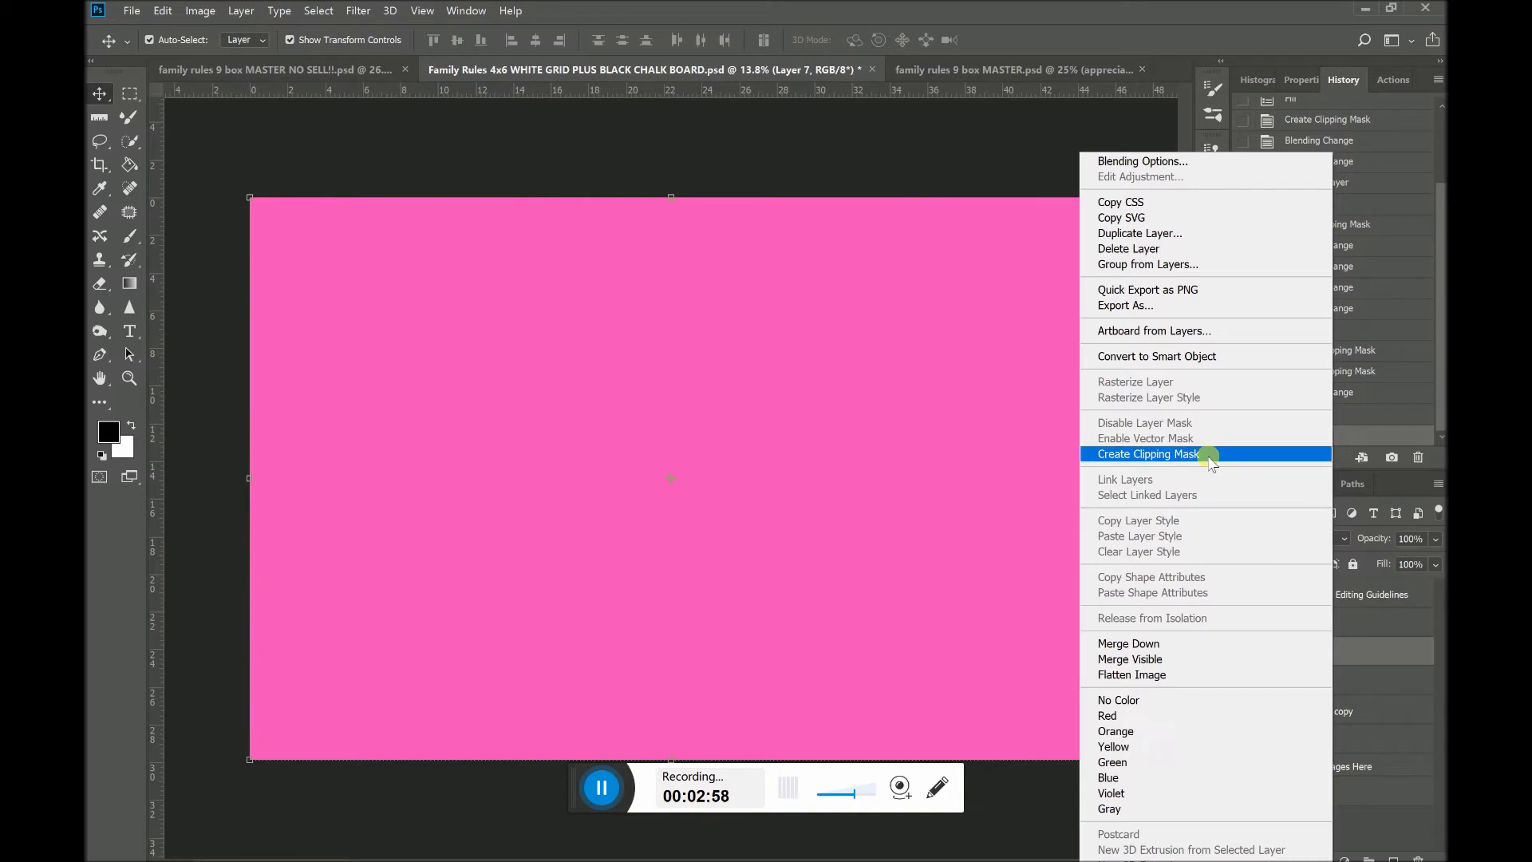
click(1159, 455)
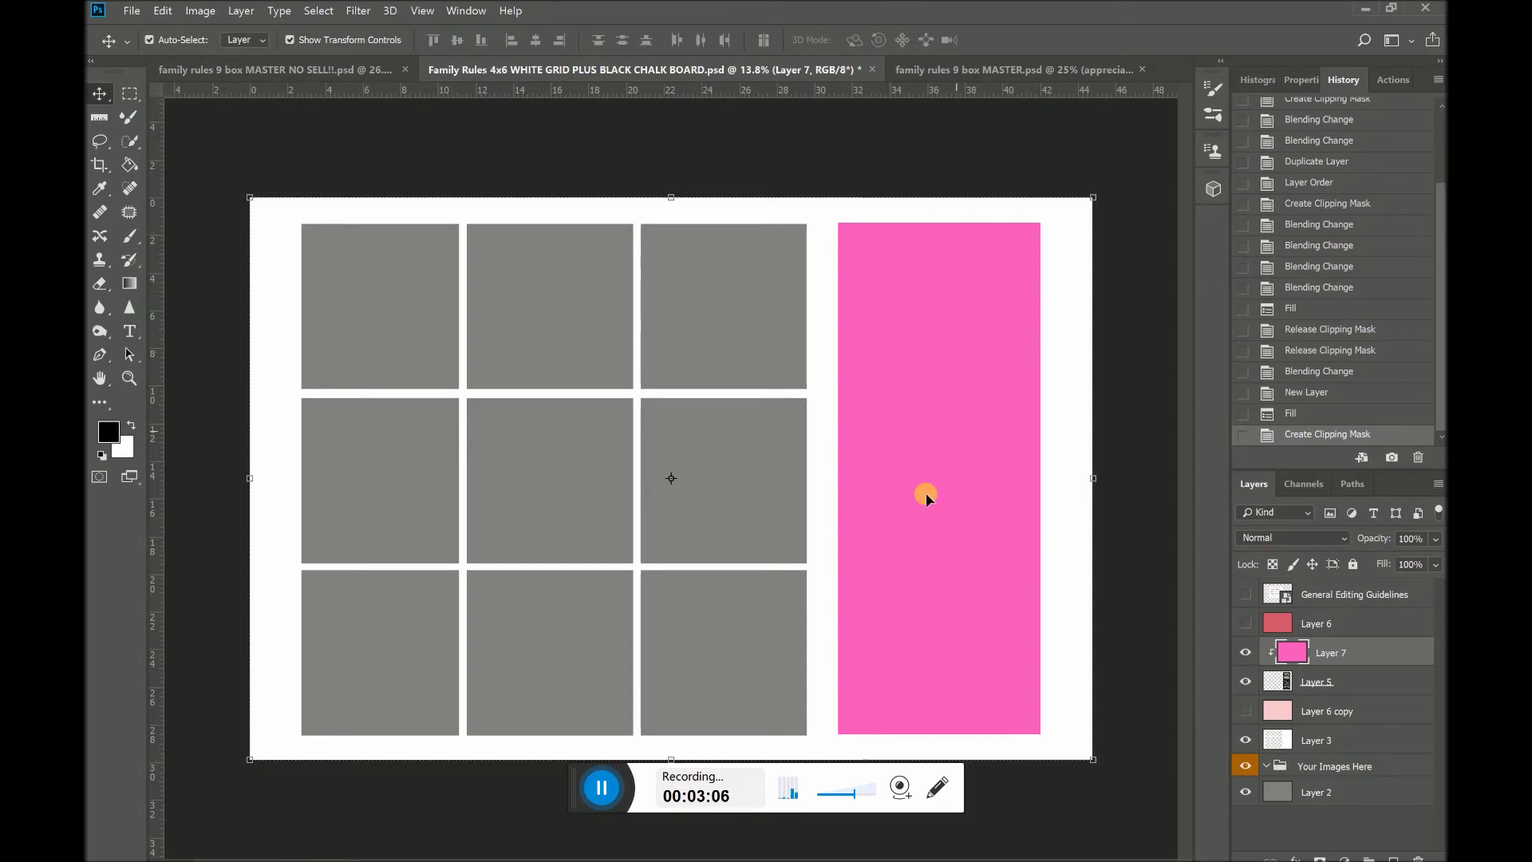
Step: Compare Screen, Overlay and Multiply blend modes on Layer 7, settling on Screen
click(1273, 535)
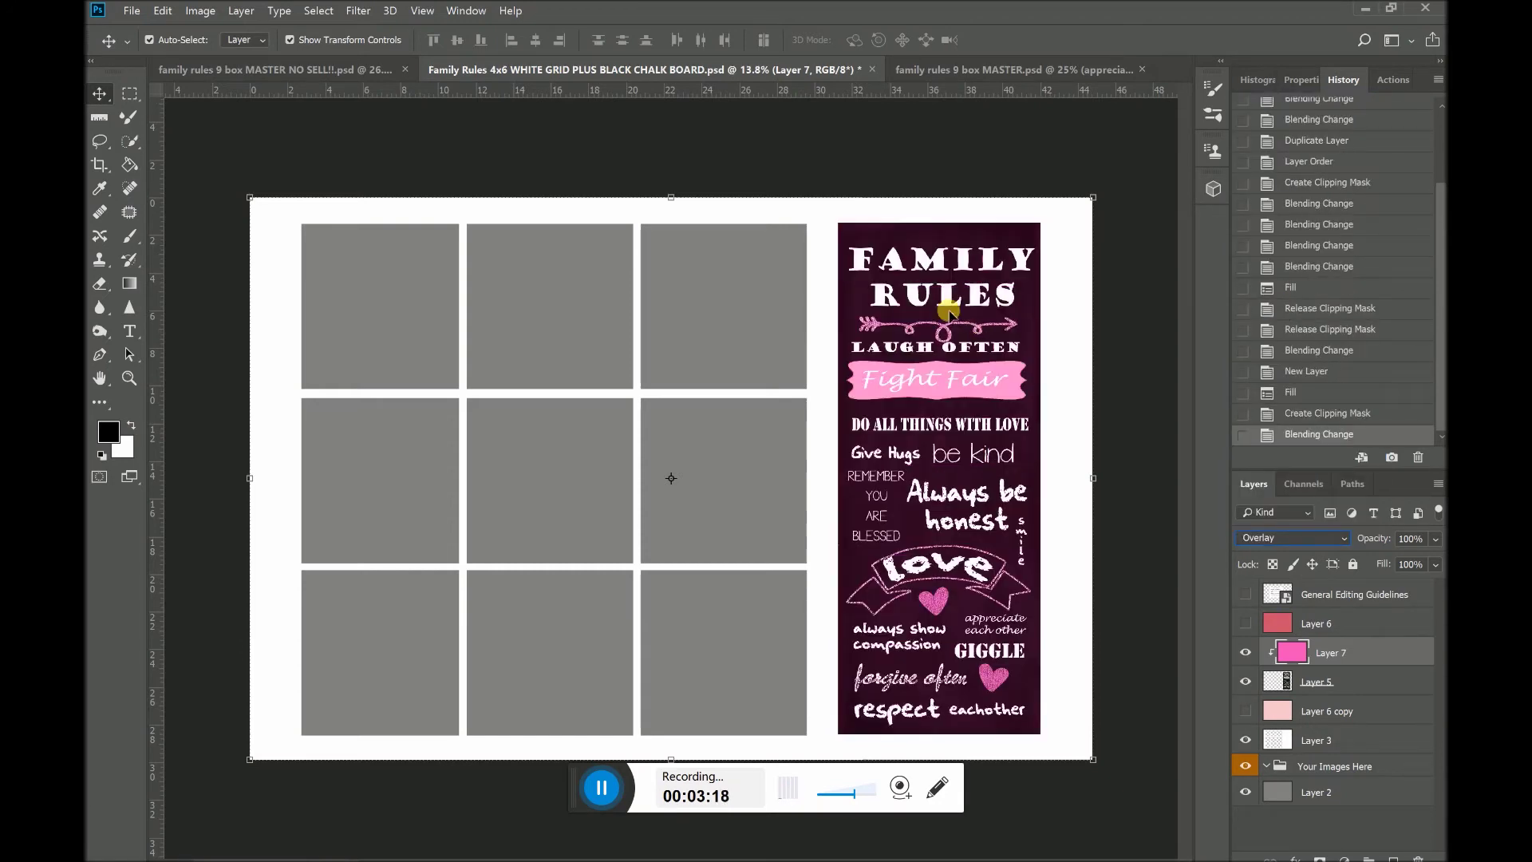
click(1314, 541)
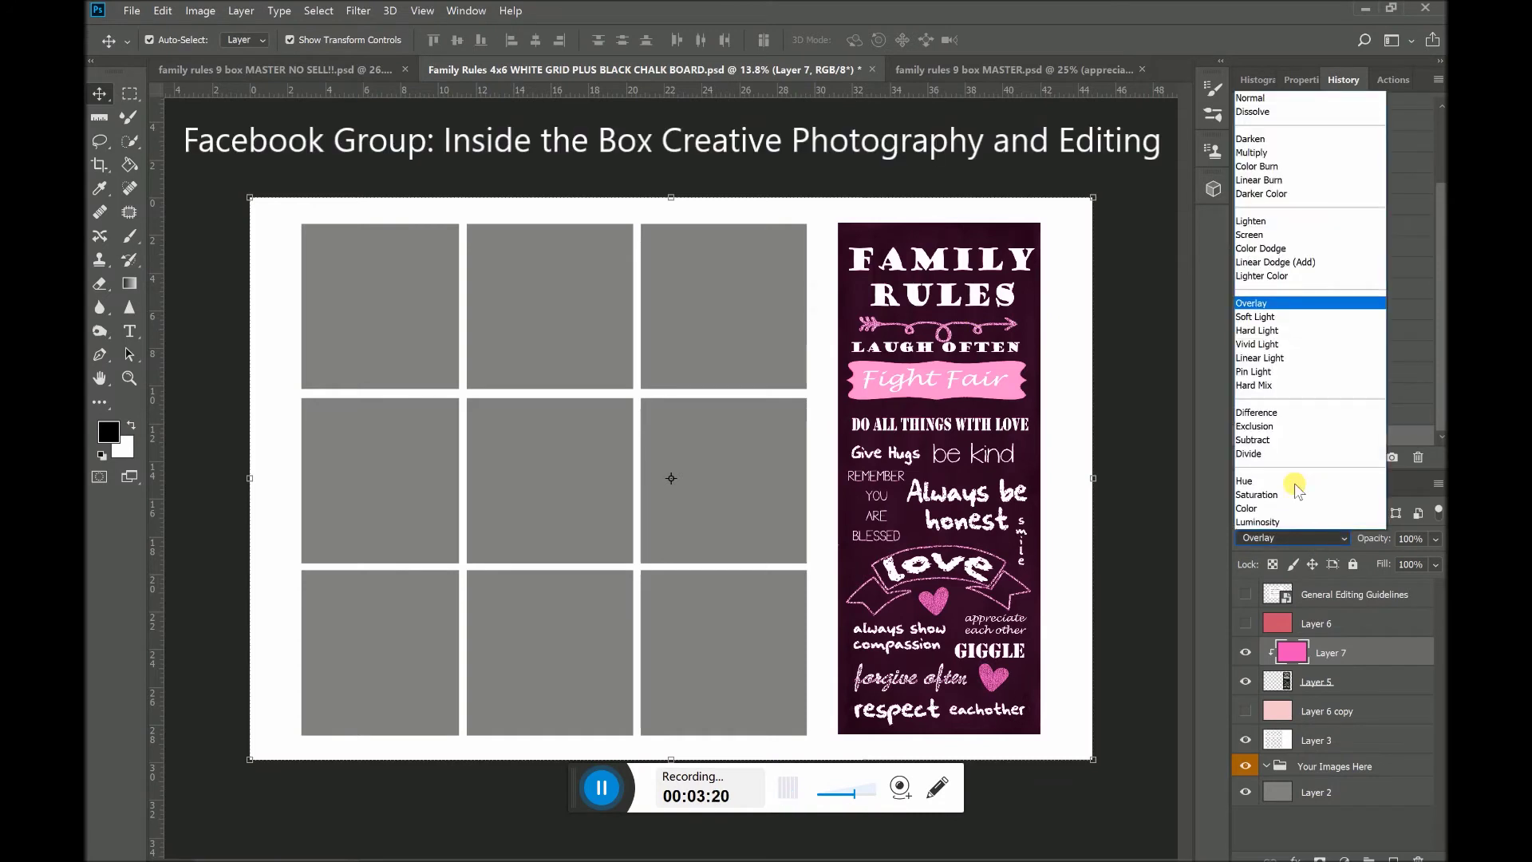
click(1247, 236)
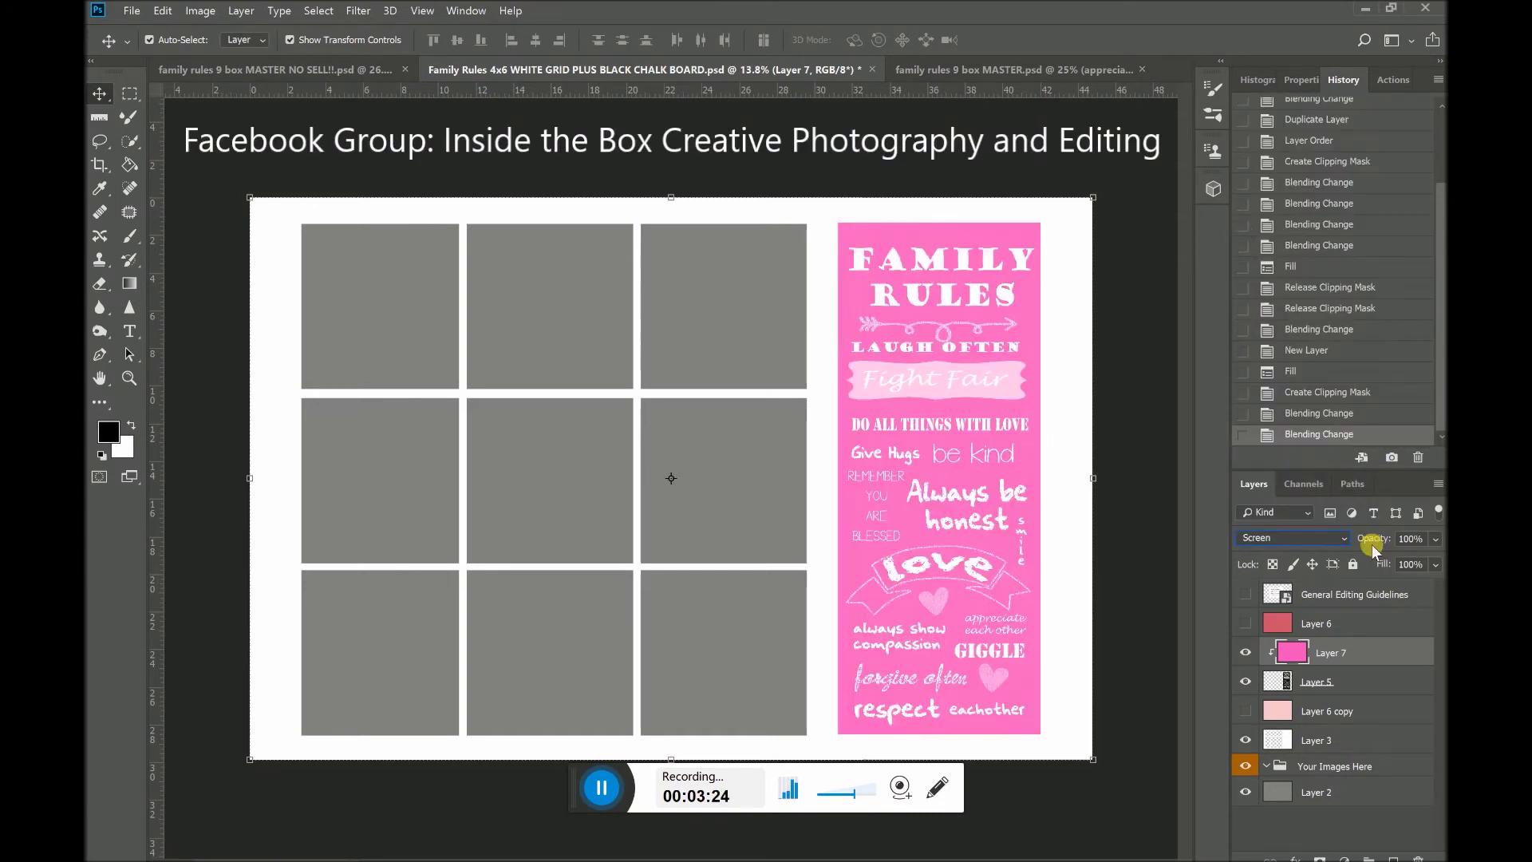
click(1291, 540)
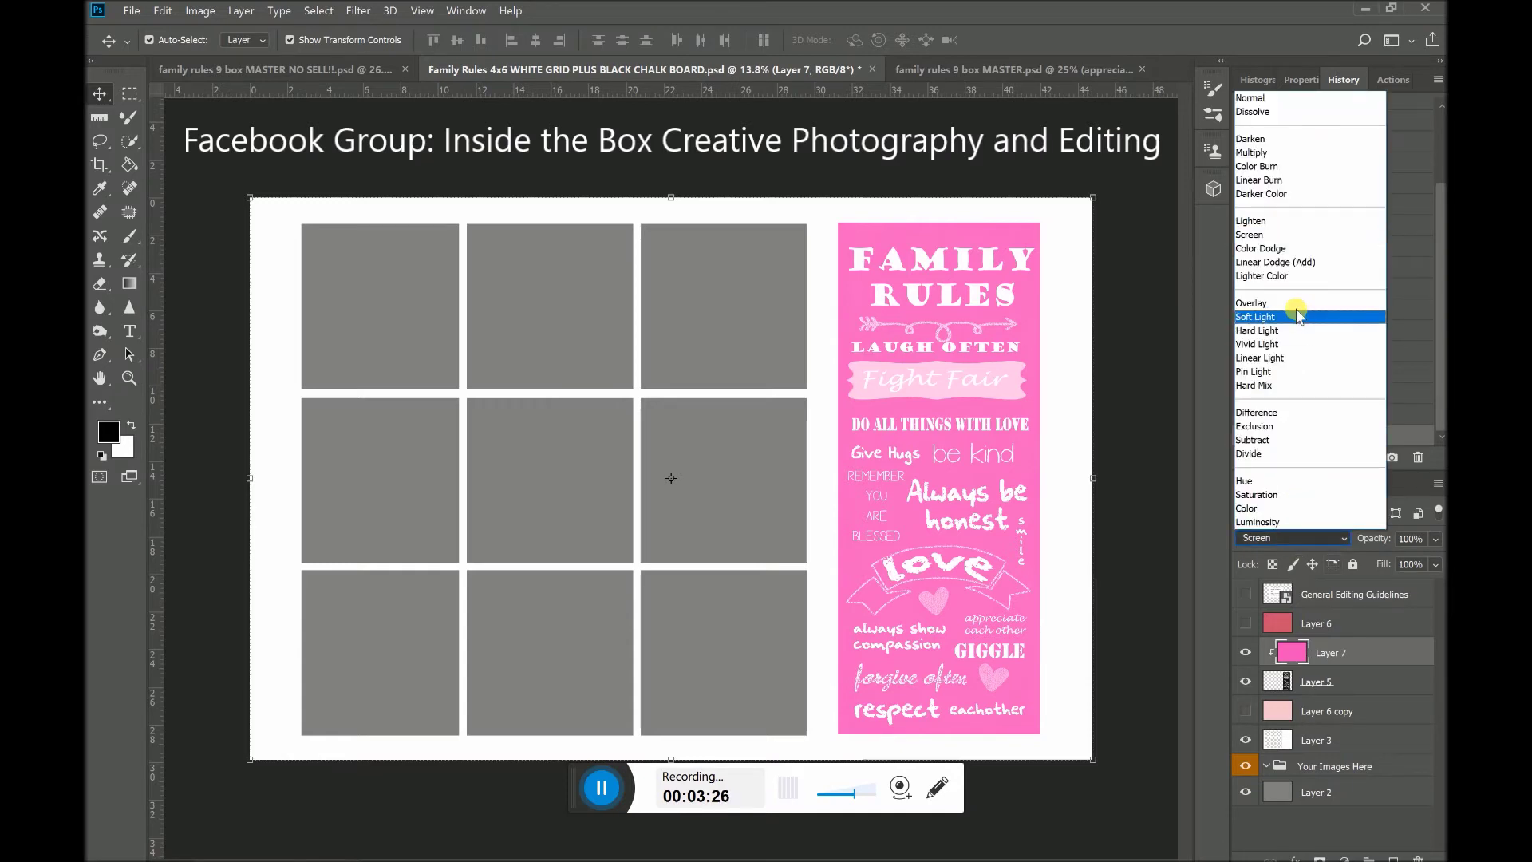
click(1303, 302)
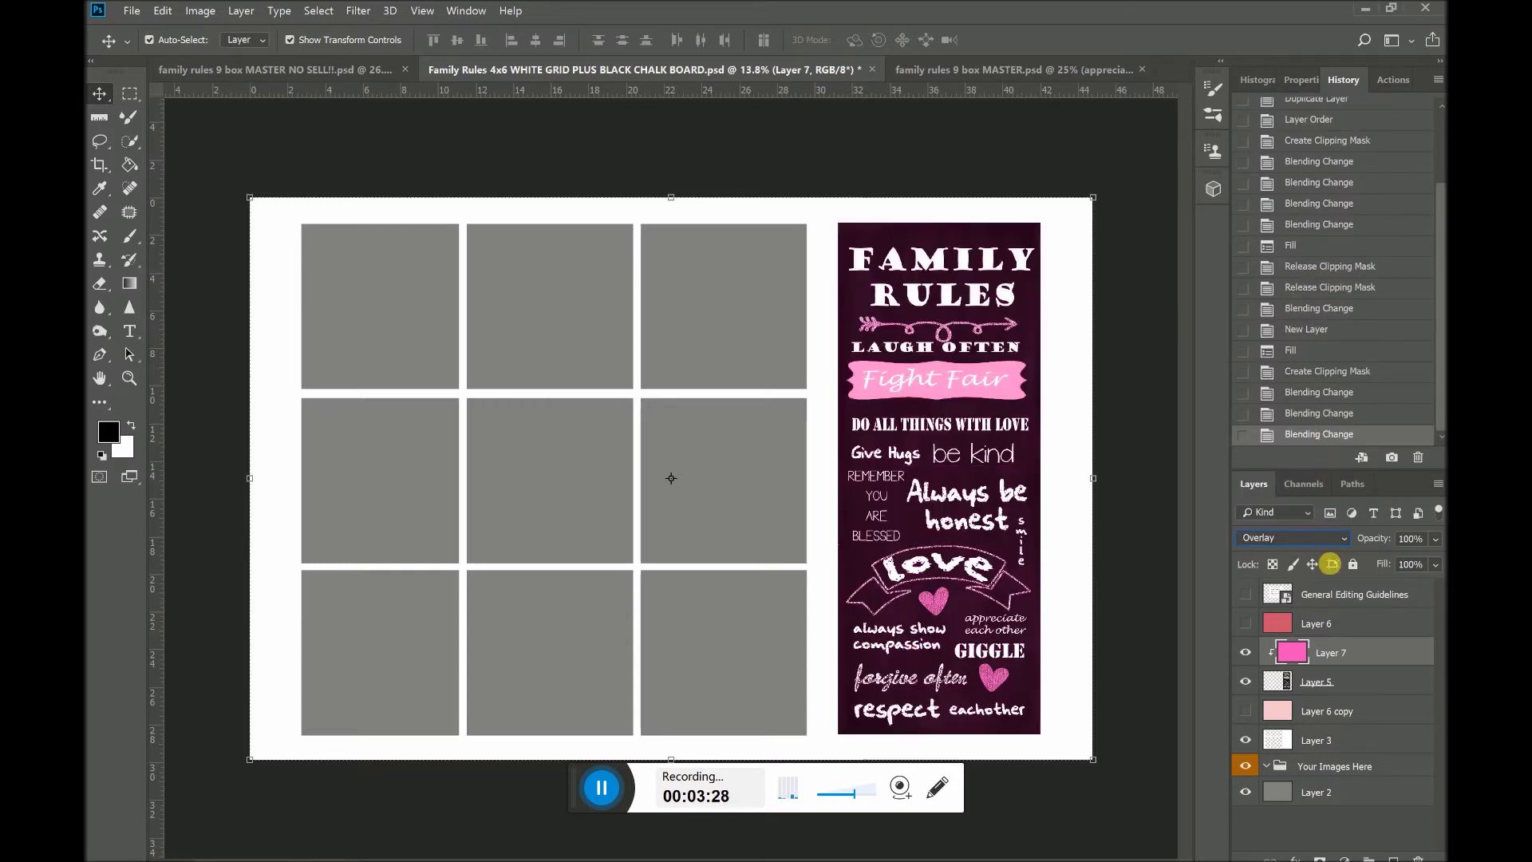
click(1291, 540)
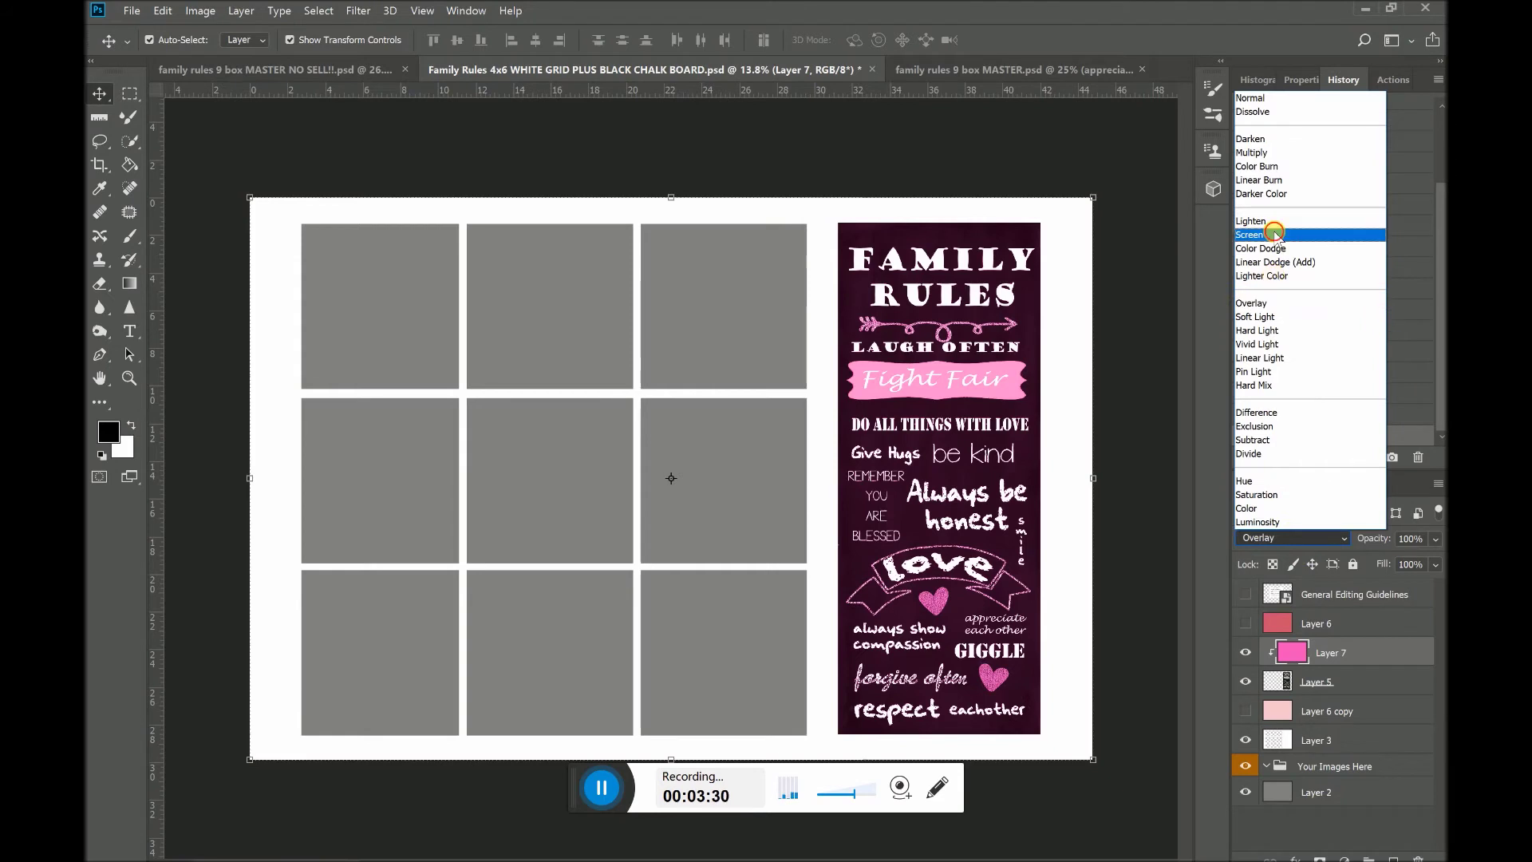
click(1280, 236)
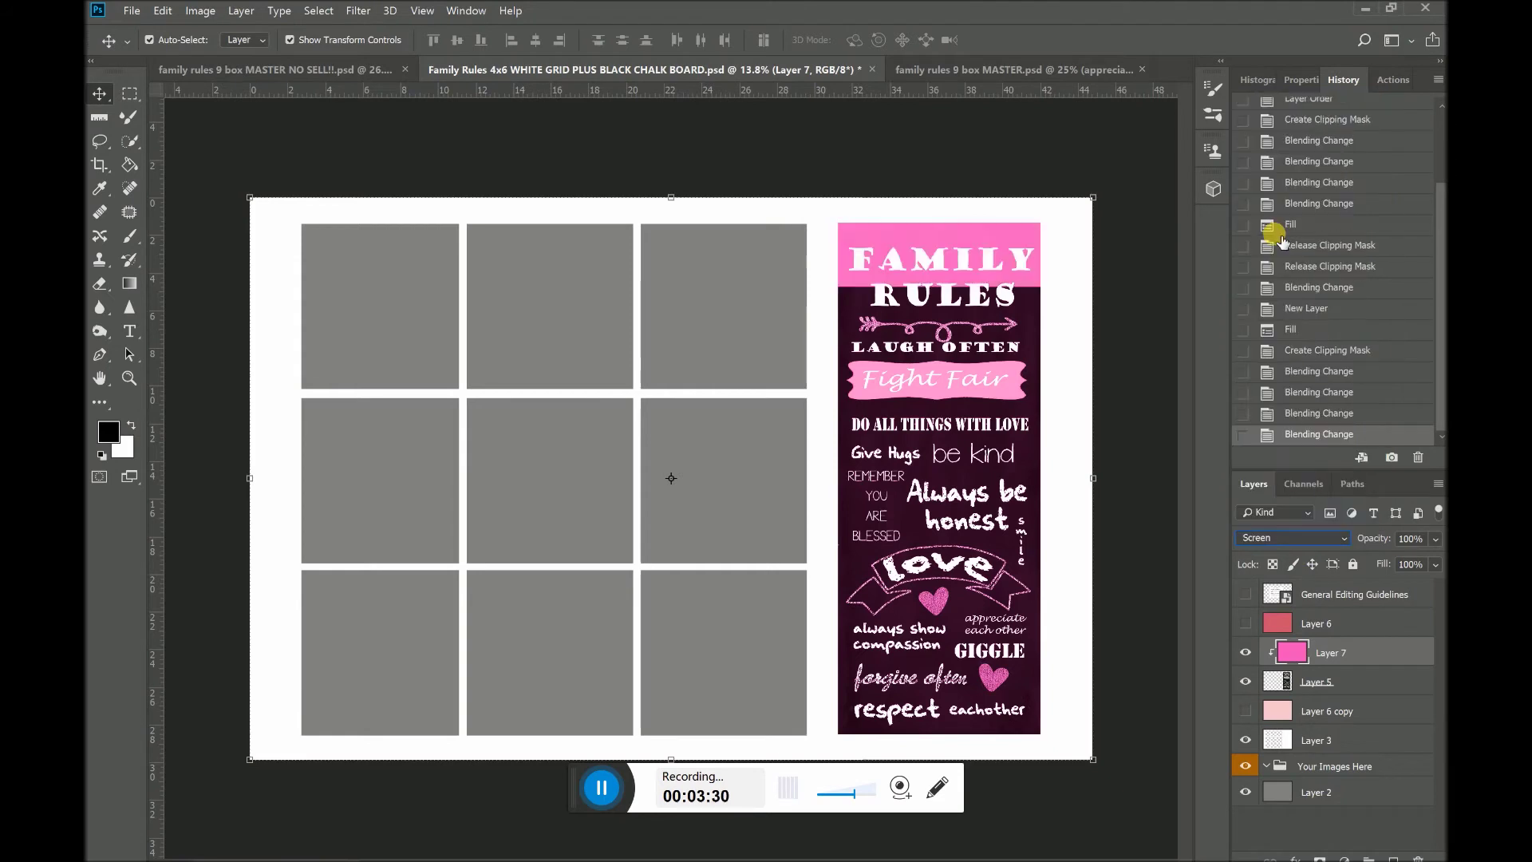
click(1306, 538)
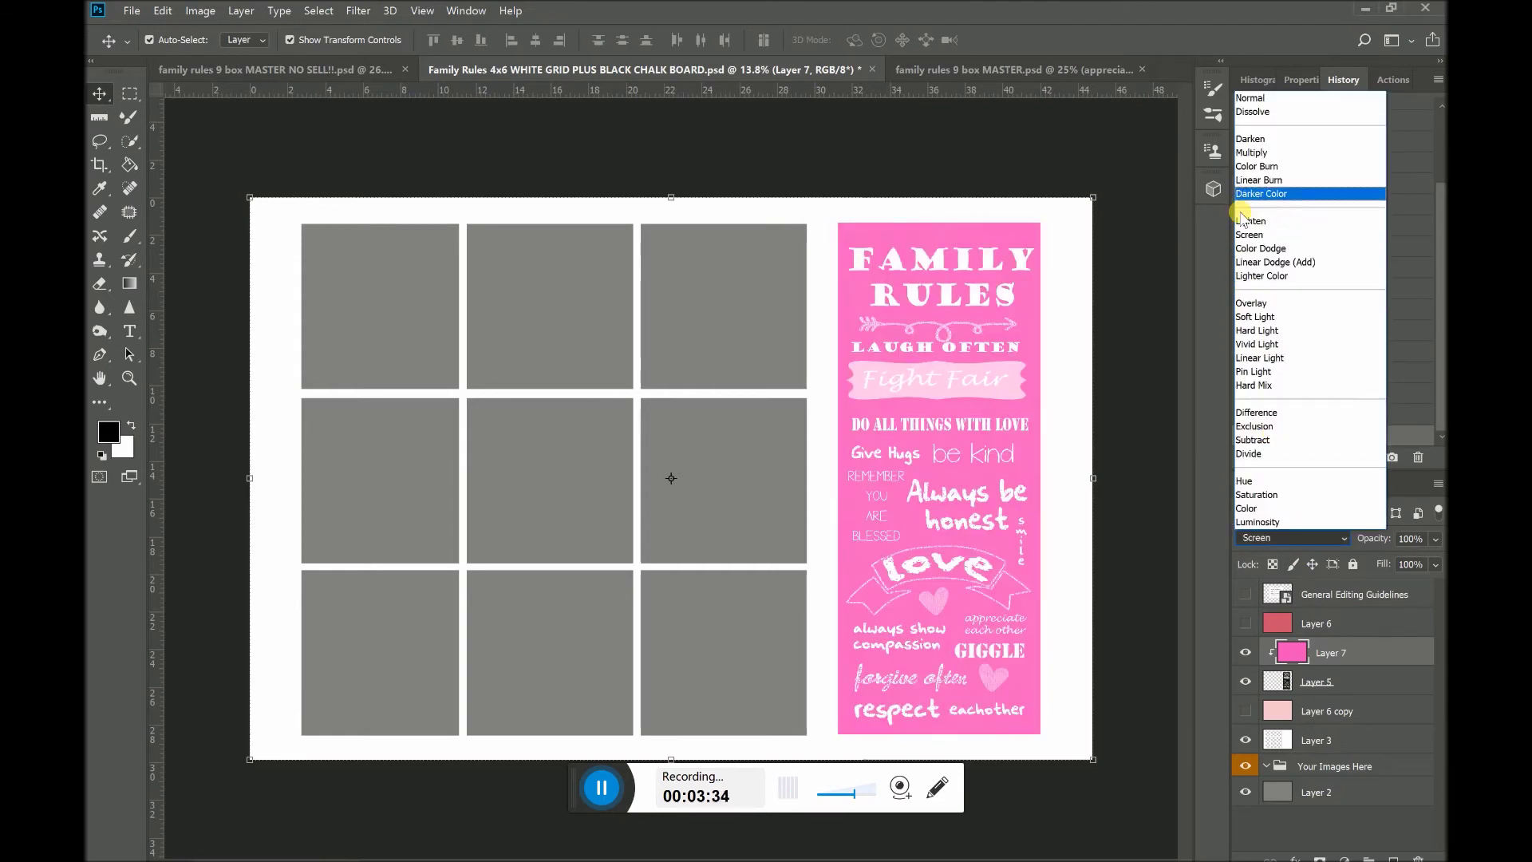
click(1250, 153)
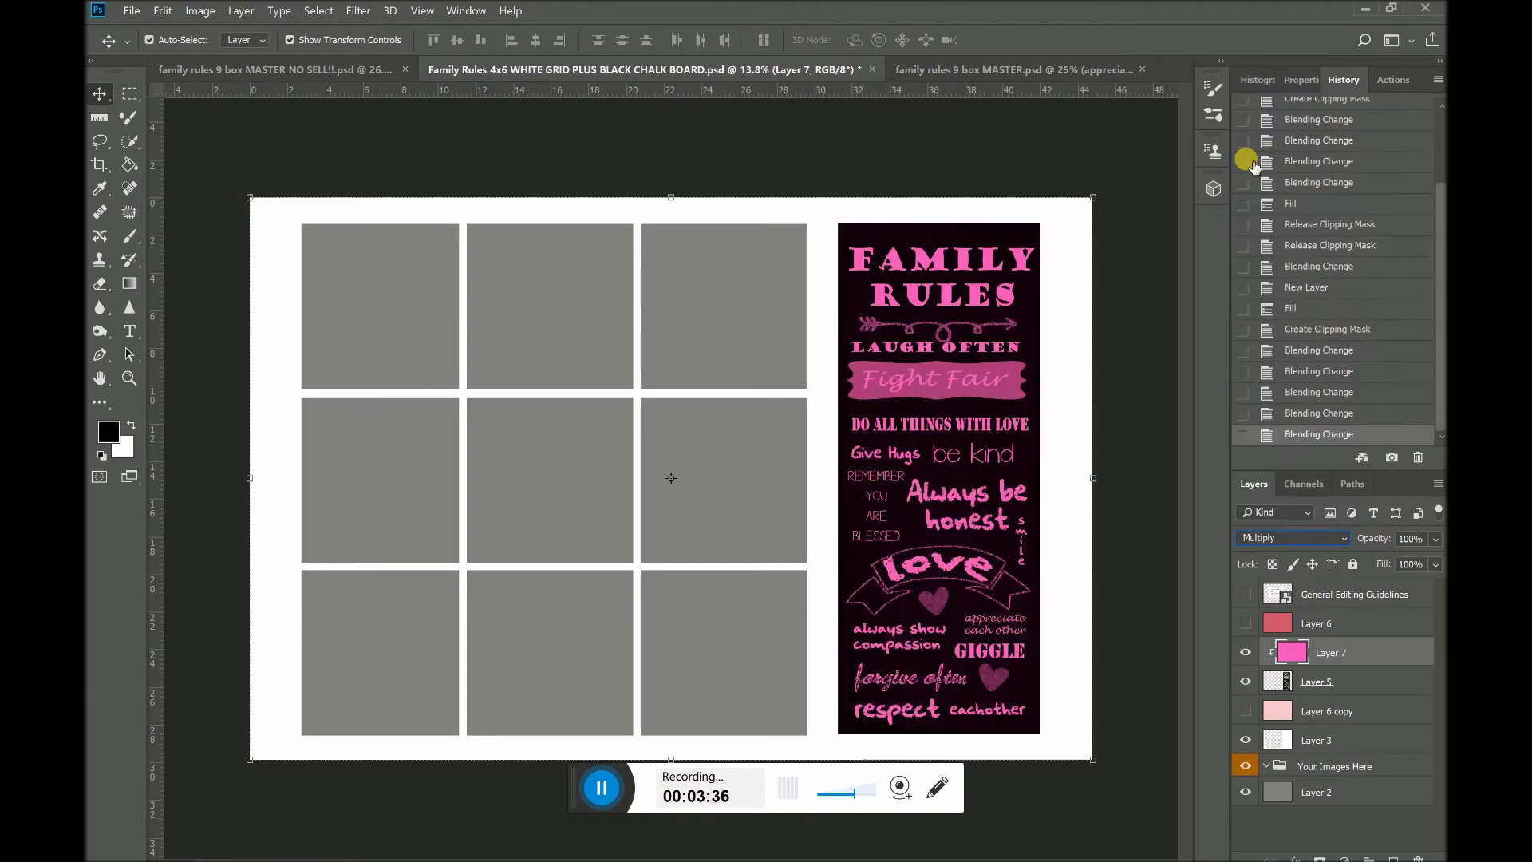
click(1312, 542)
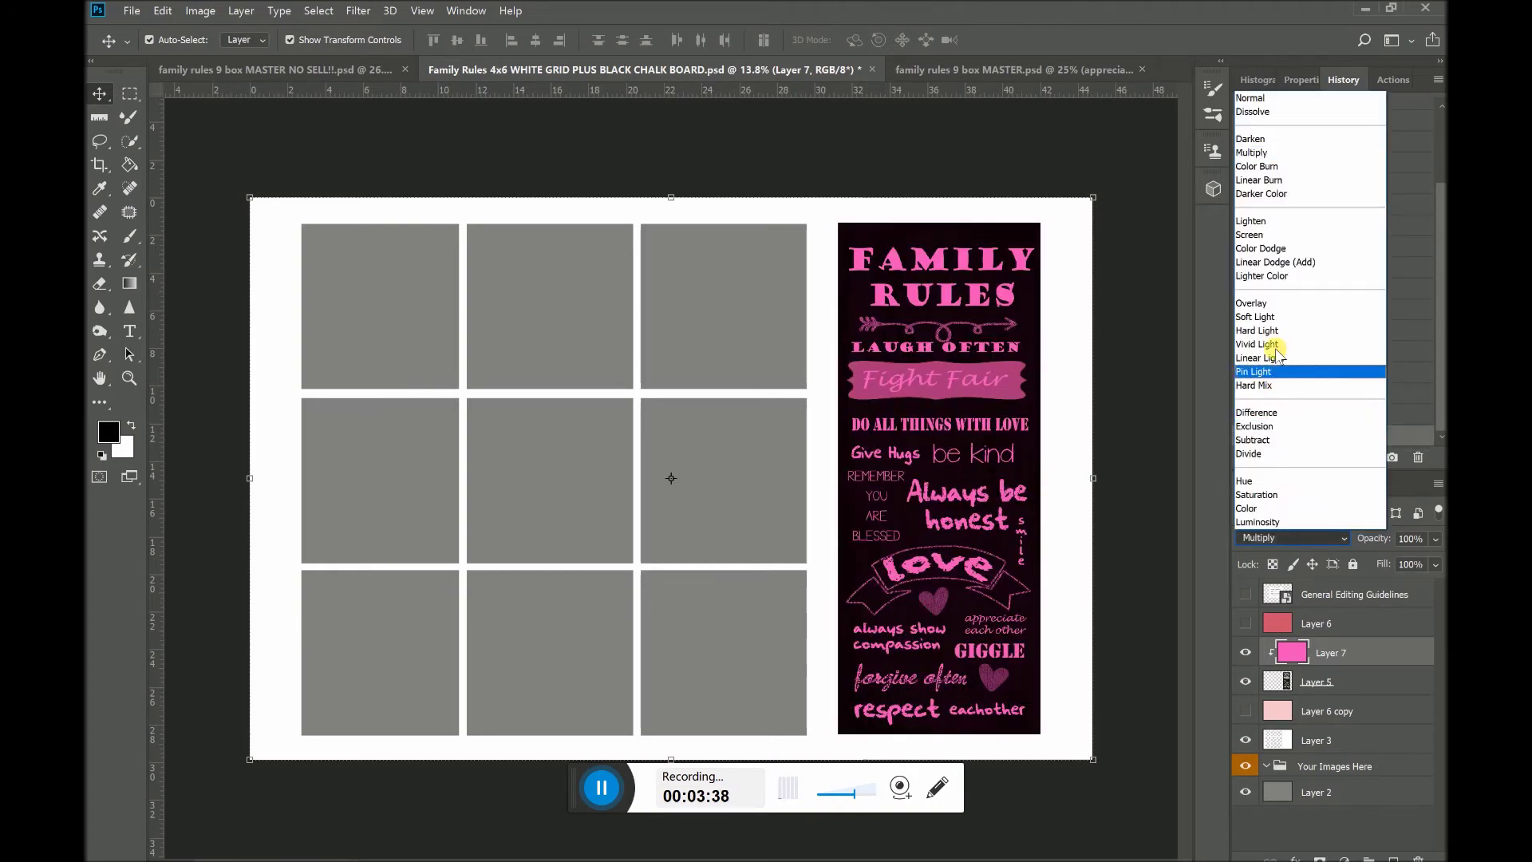
click(1250, 235)
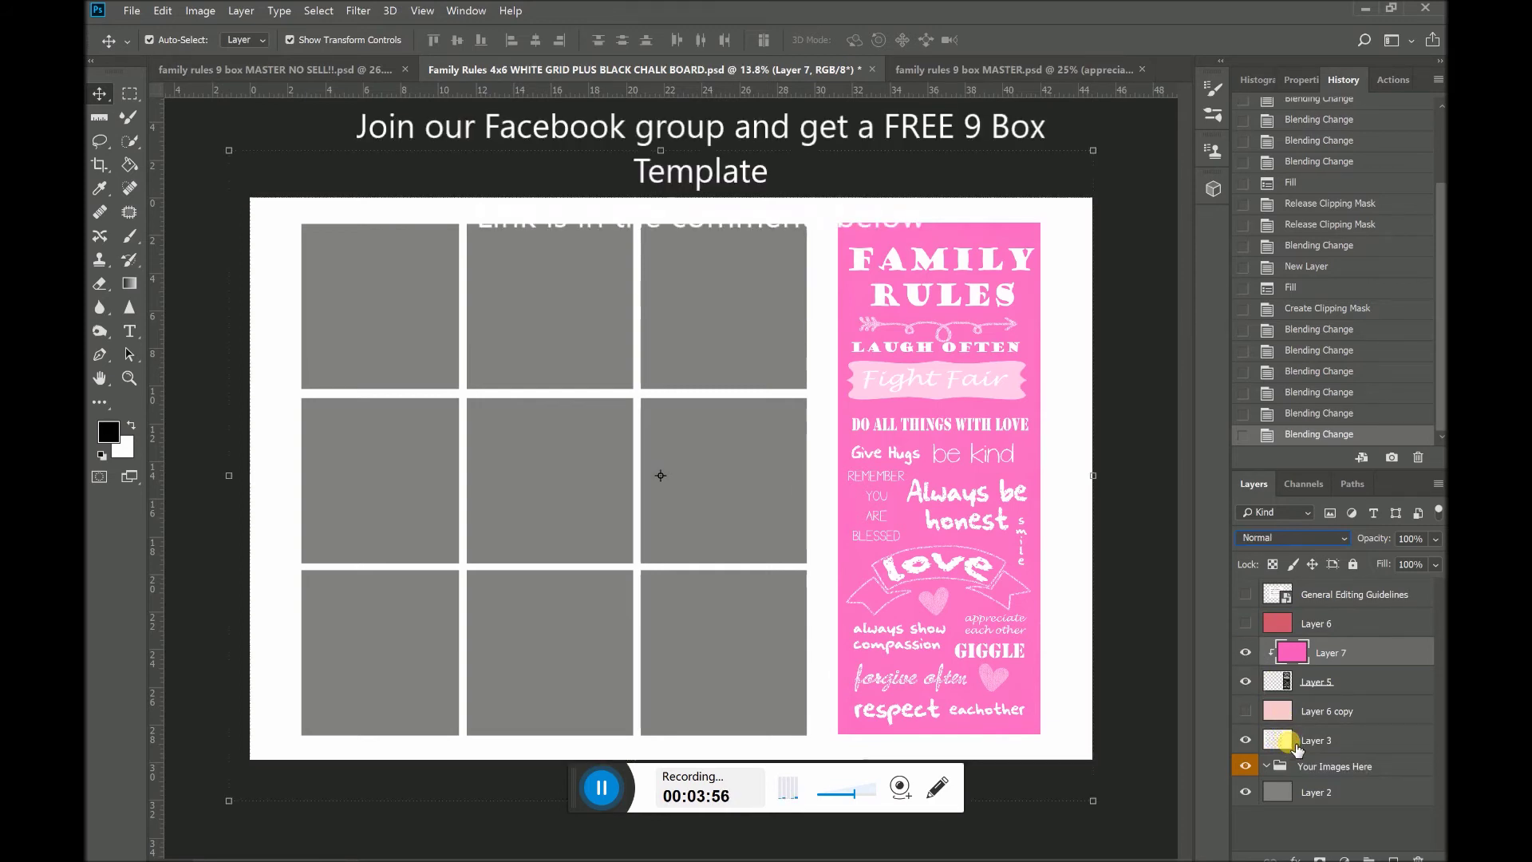
Step: Select Layer 3 and add a new empty Layer 8 above it
click(1313, 742)
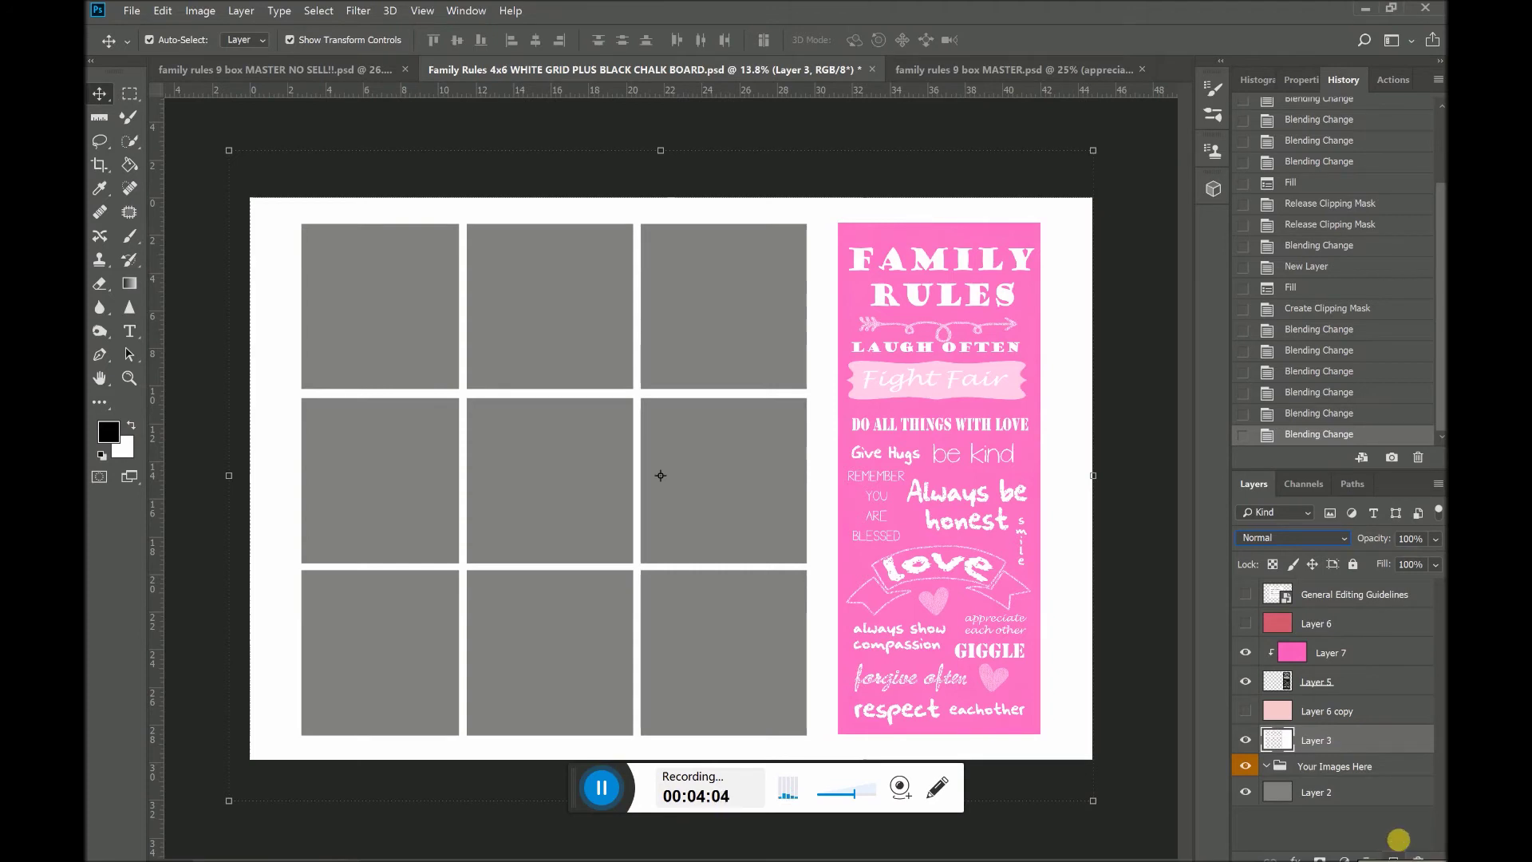
click(1397, 857)
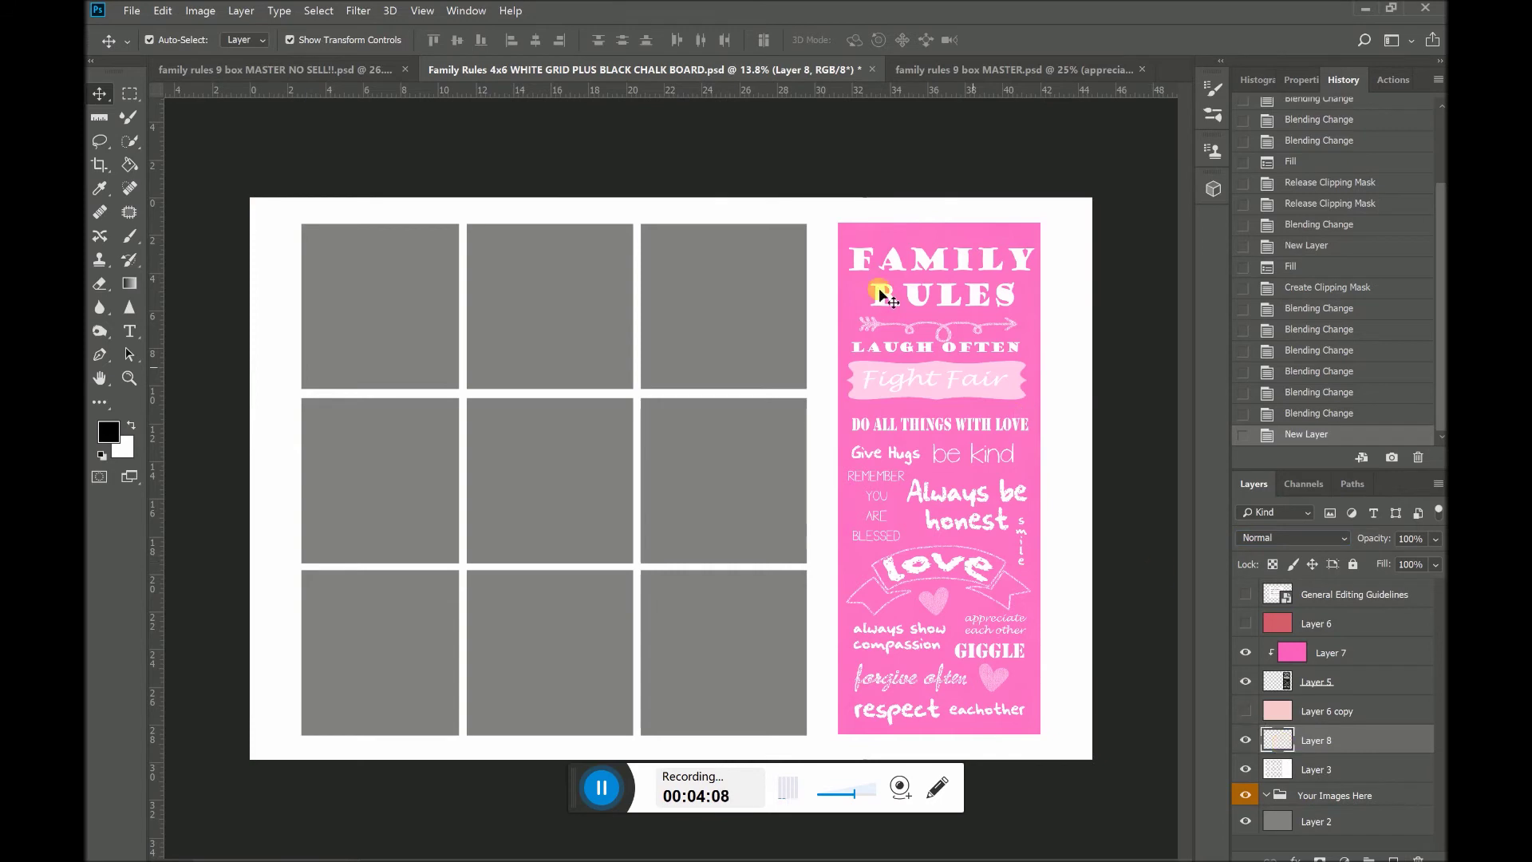
Step: Fill Layer 8 with light pink f1c7e5 sampled from the Fight Fair banner
click(160, 11)
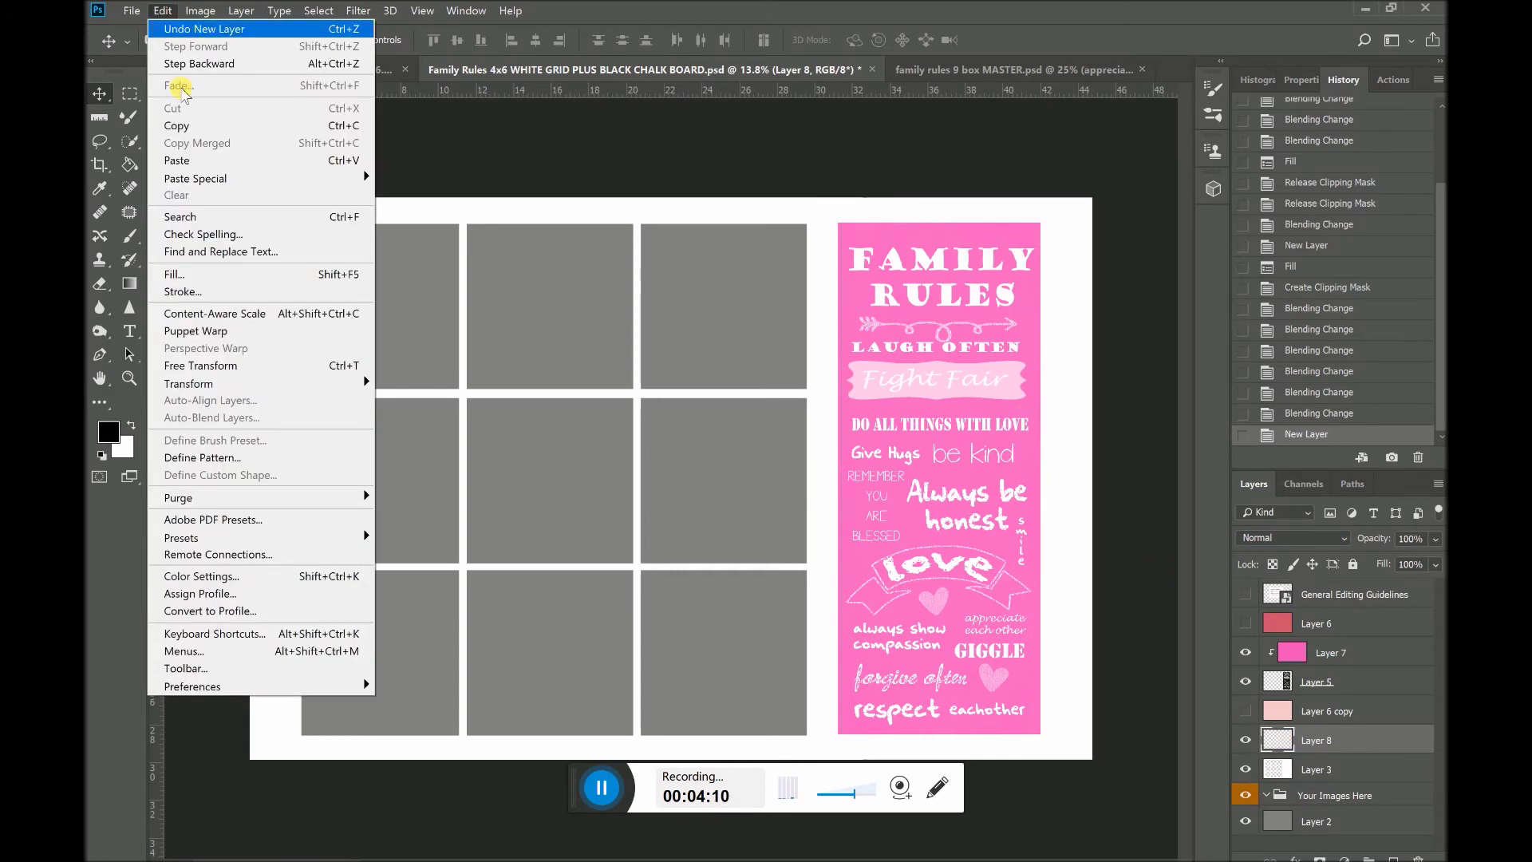
click(220, 280)
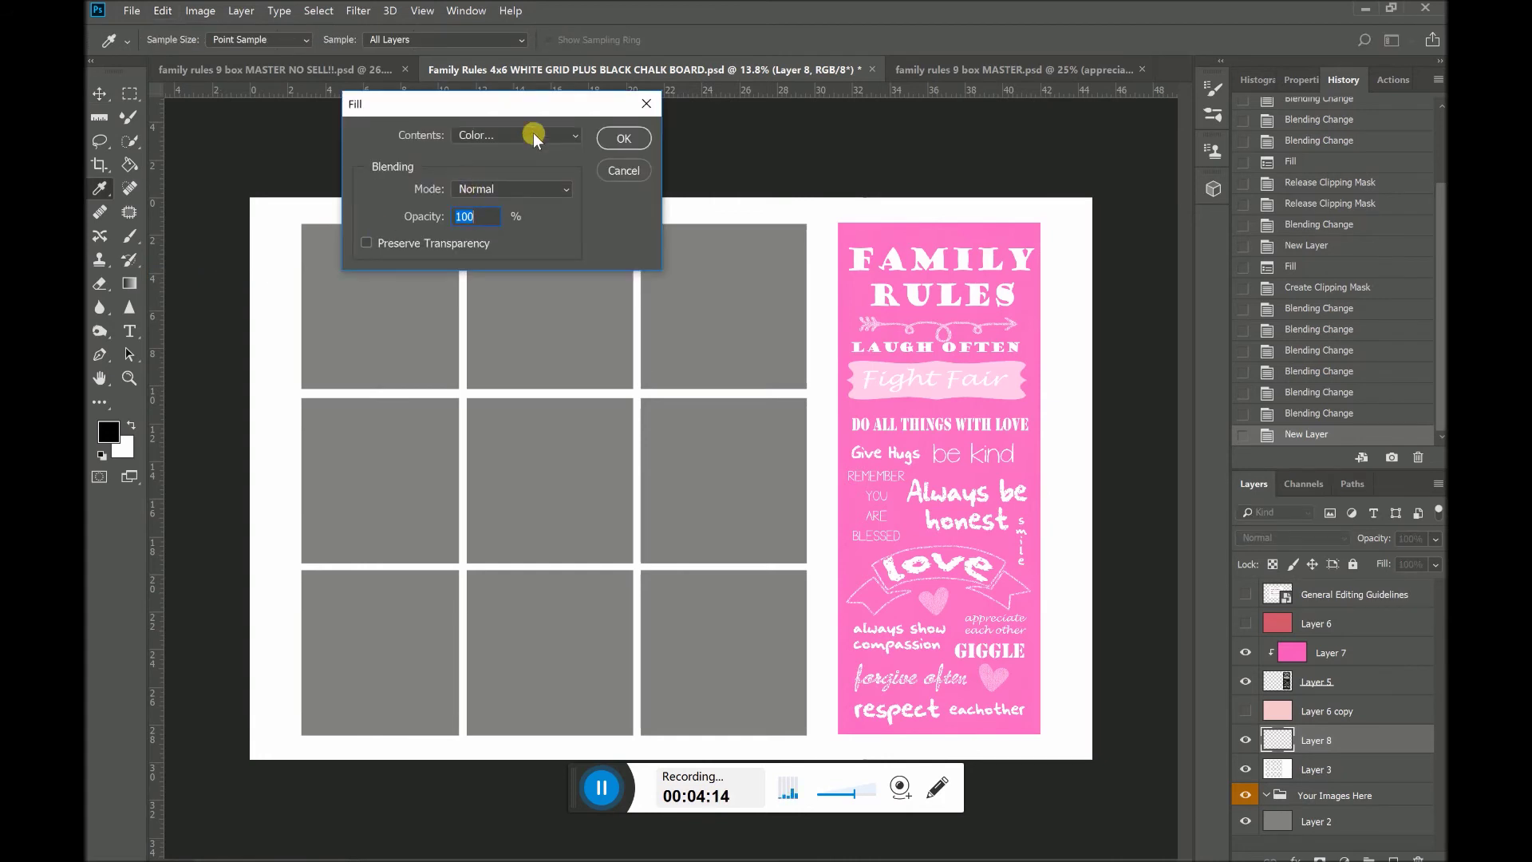
click(533, 134)
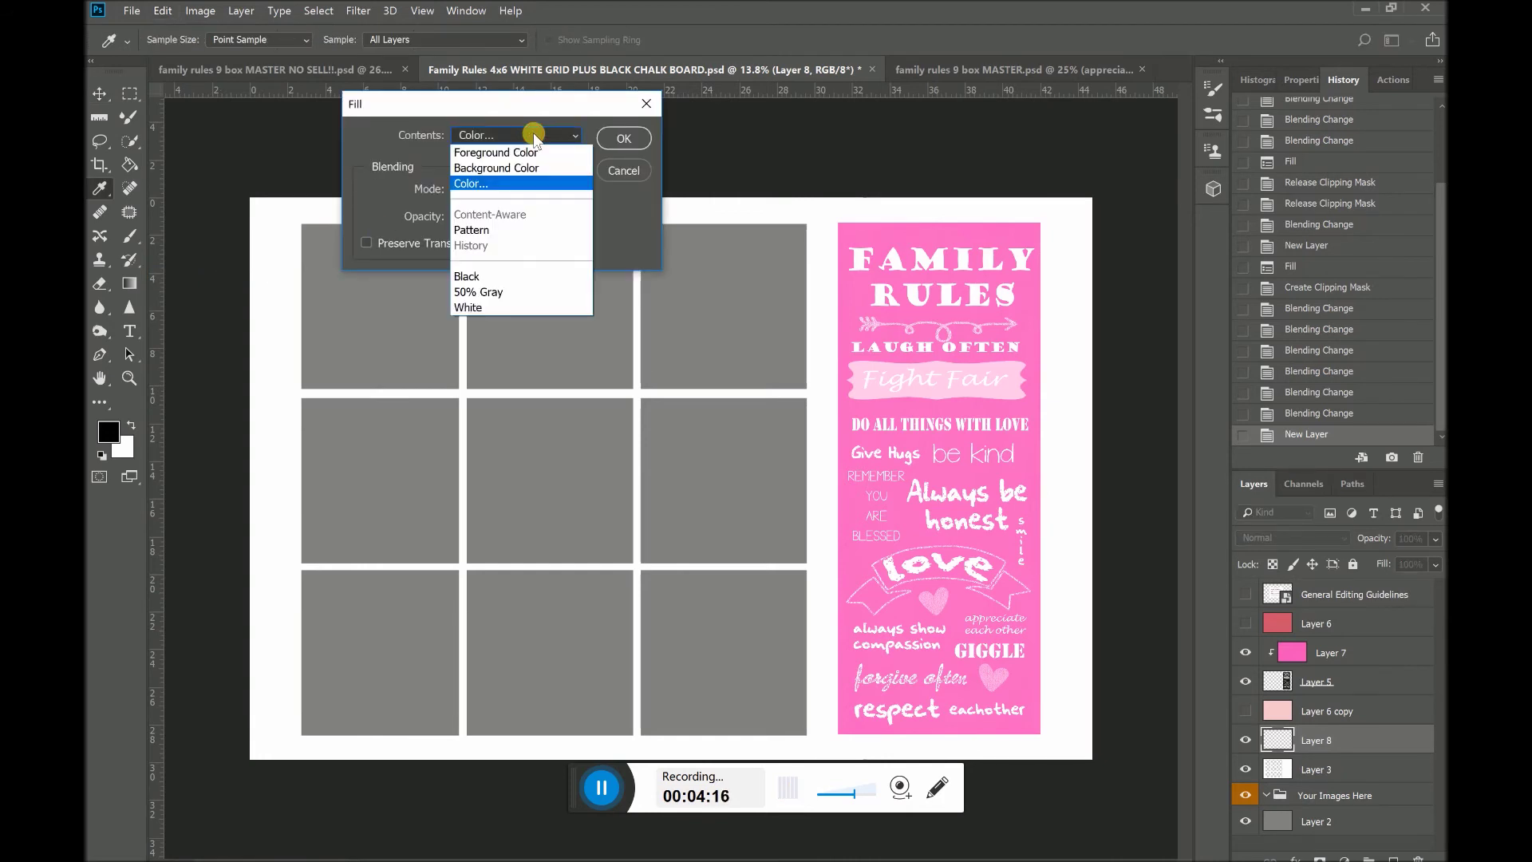
click(514, 185)
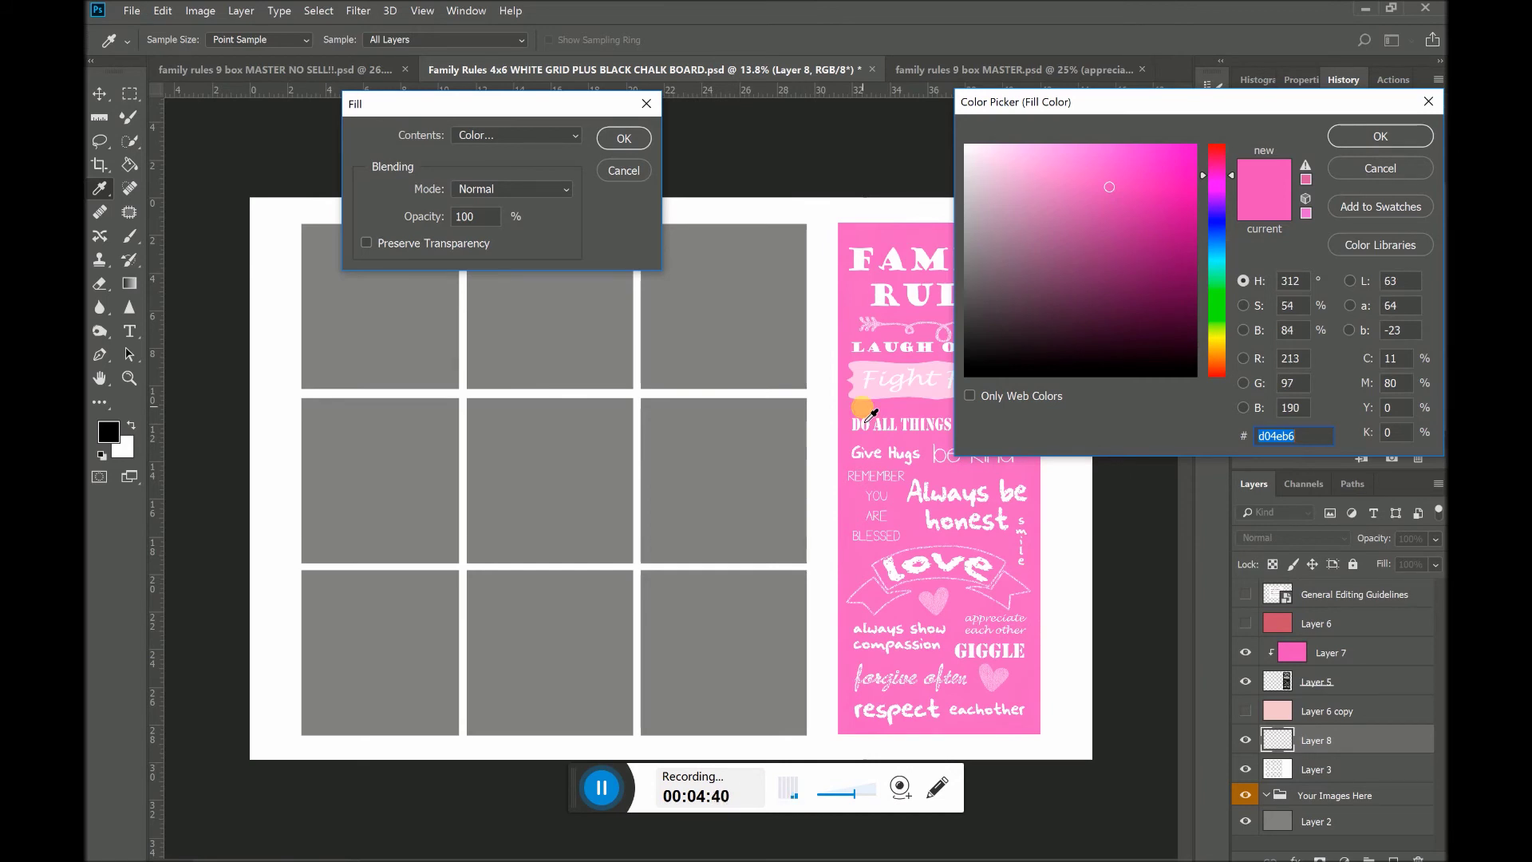
click(867, 418)
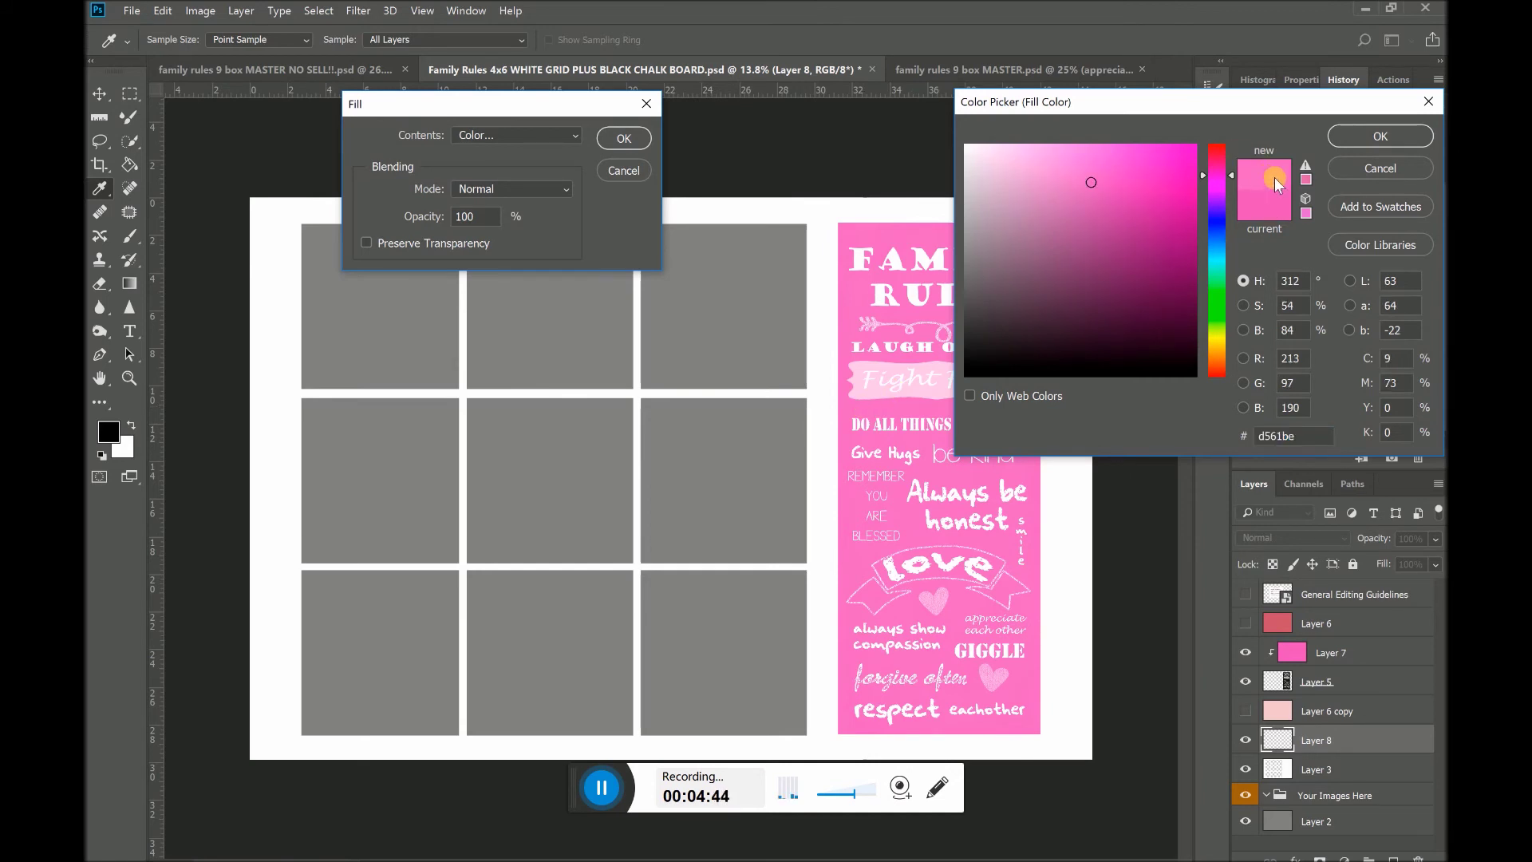
click(876, 395)
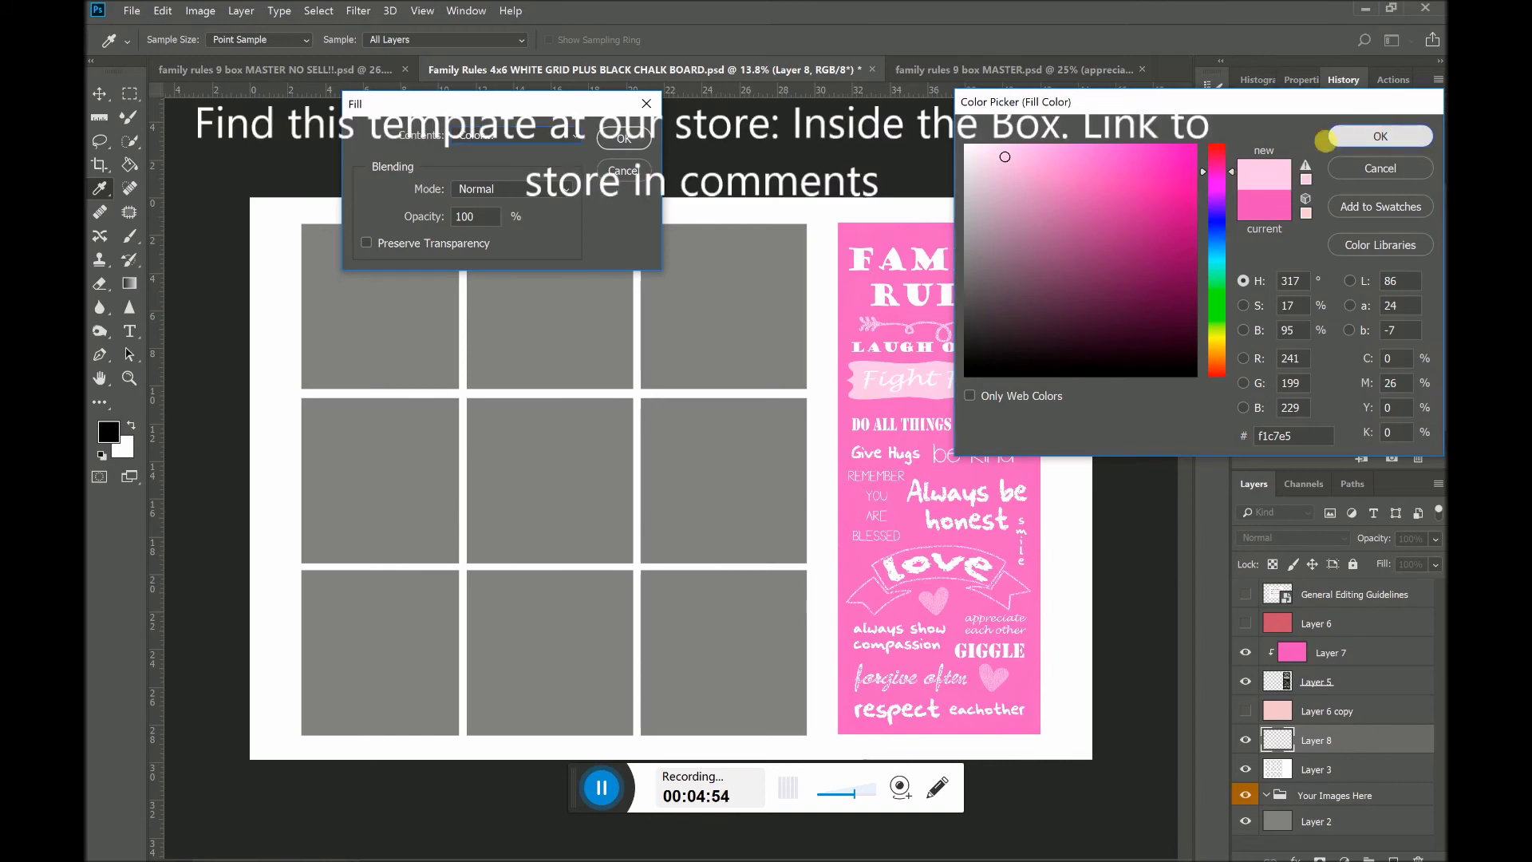
click(1379, 137)
click(643, 138)
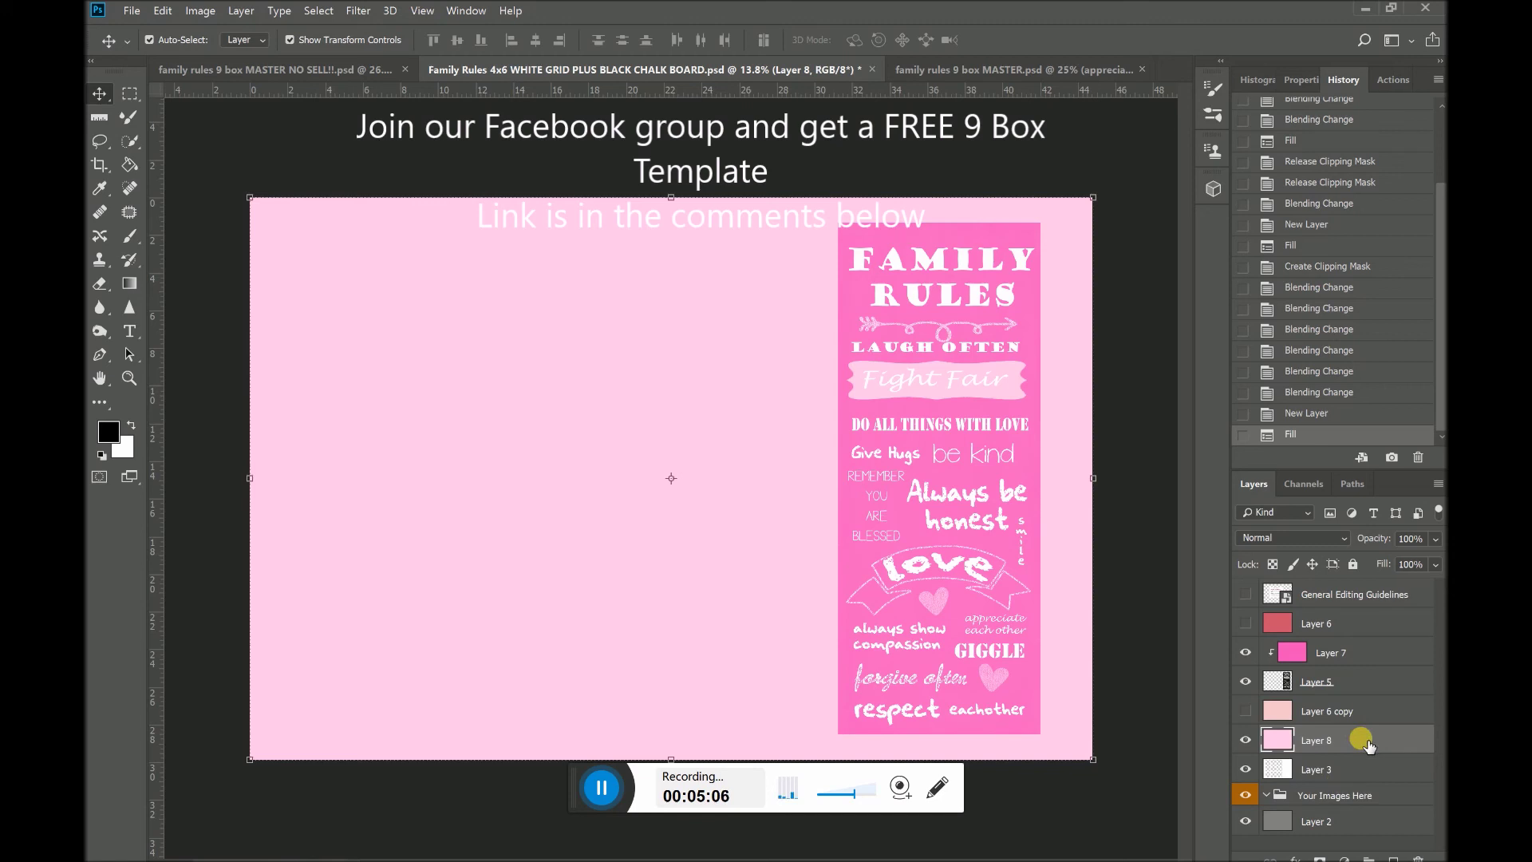
Step: Clip Layer 8 to the grid frame on Layer 3 and make Layer 5 visible again
right_click(1368, 744)
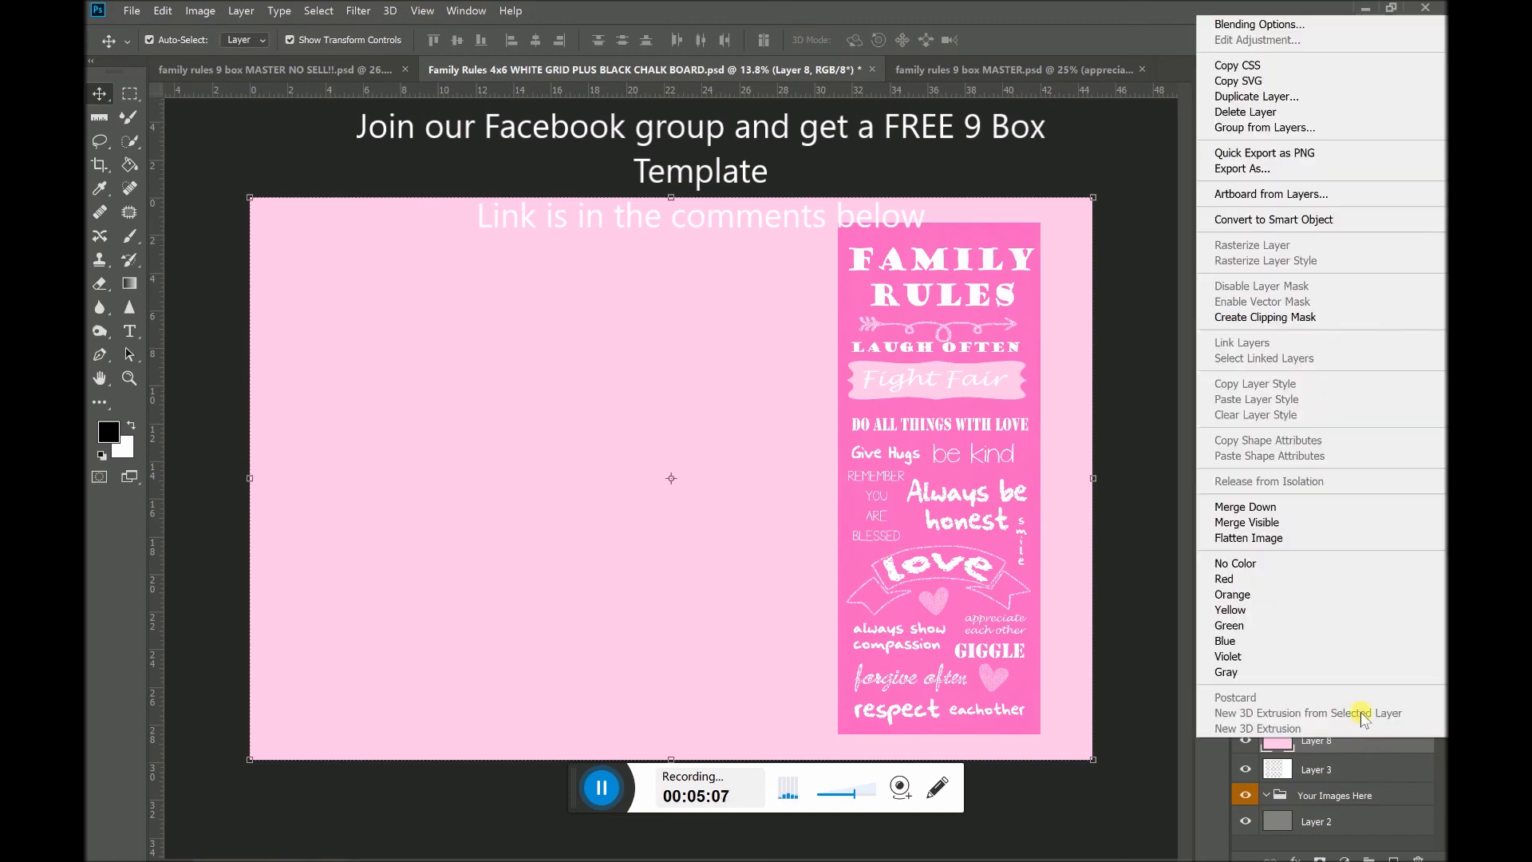
click(1298, 317)
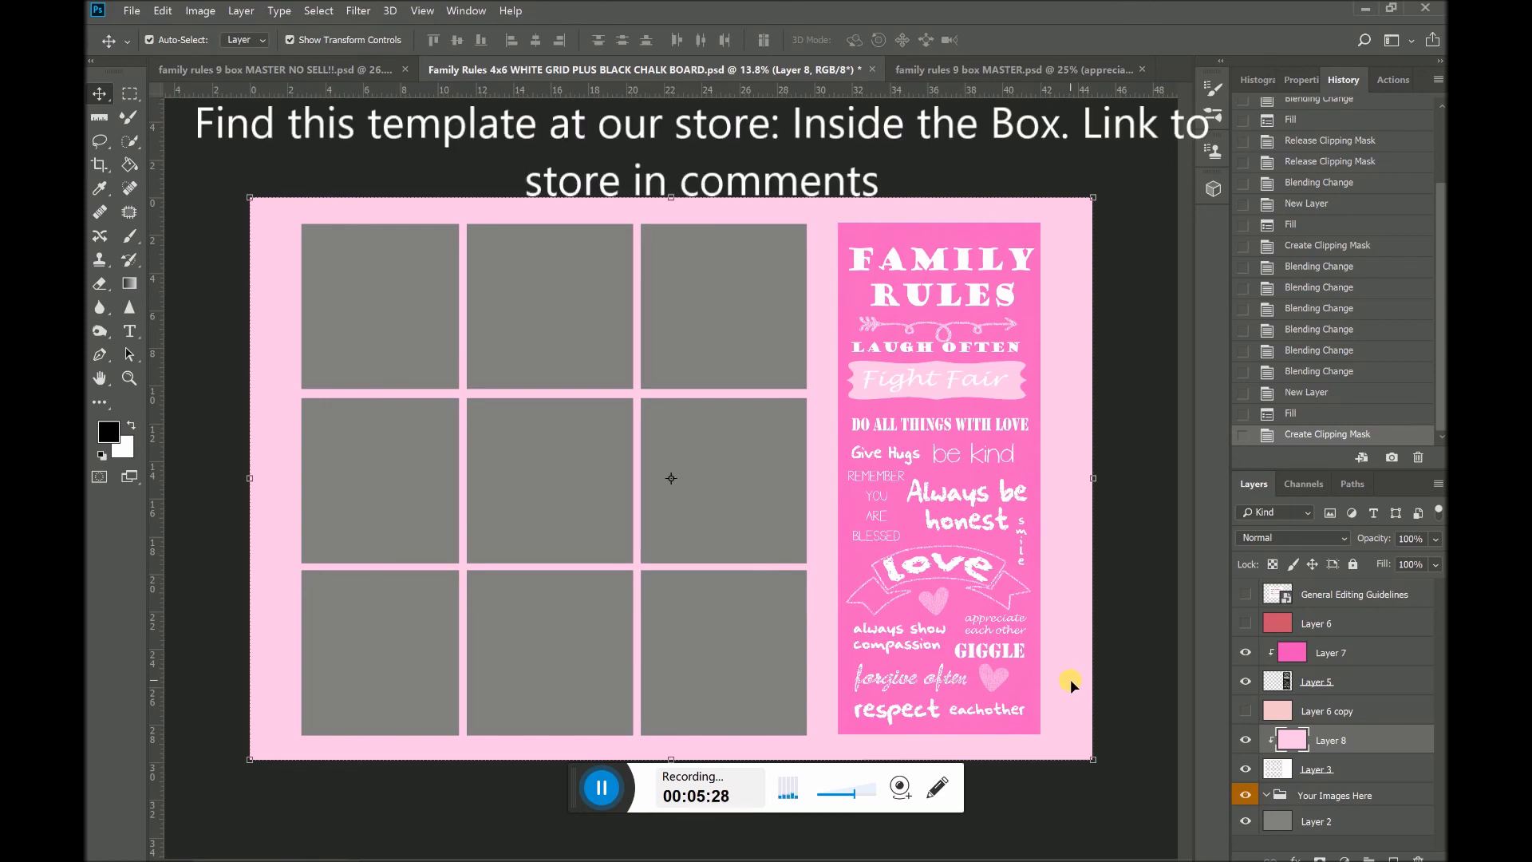
click(1244, 681)
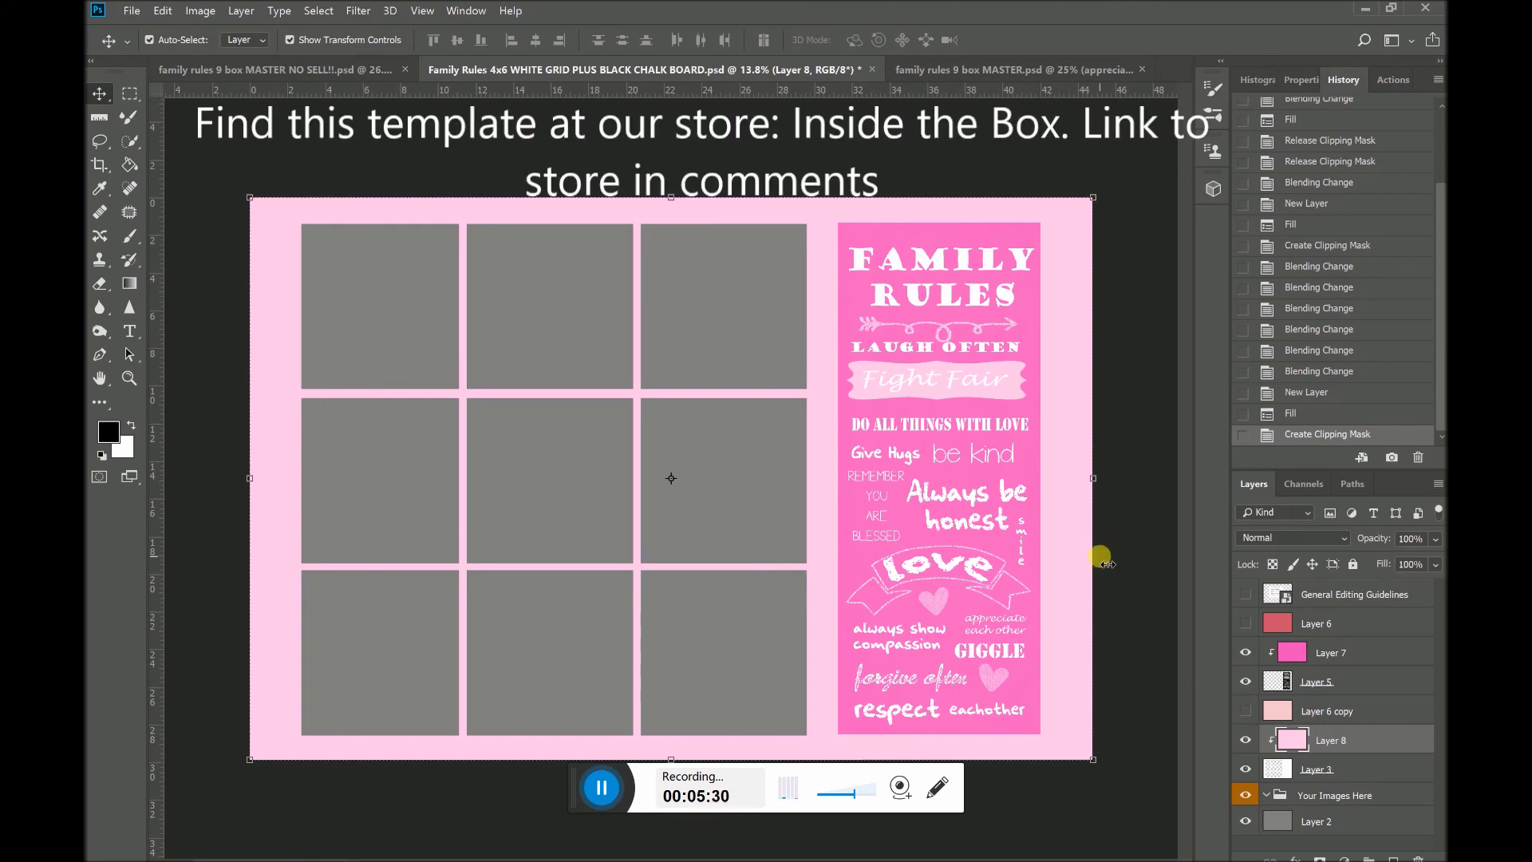